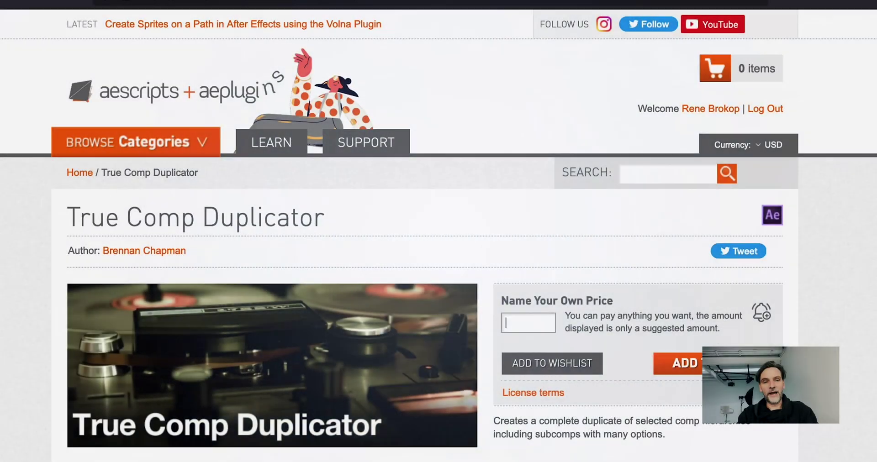
# Examine the True Comp Duplicator product page, including its name-your-own-price offer and its description
pyautogui.press('Tab')
pyautogui.scroll(-1, 439, 235)
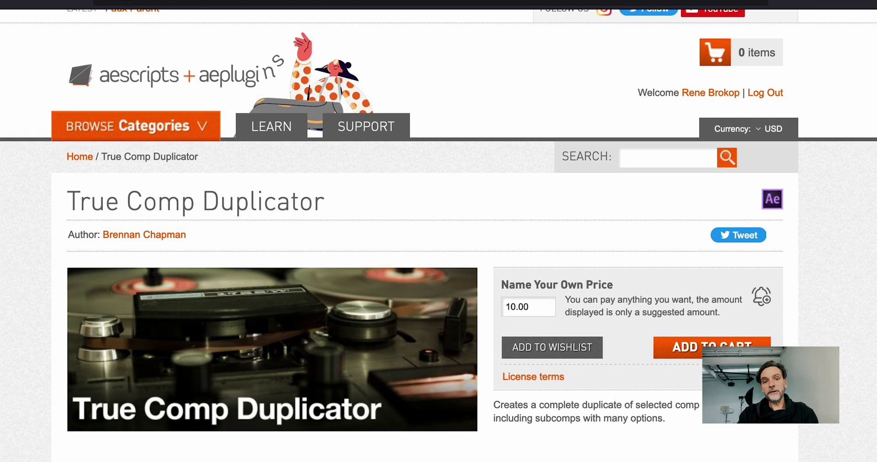
pyautogui.moveTo(325, 202); pyautogui.dragTo(66, 203)
pyautogui.click(67, 203)
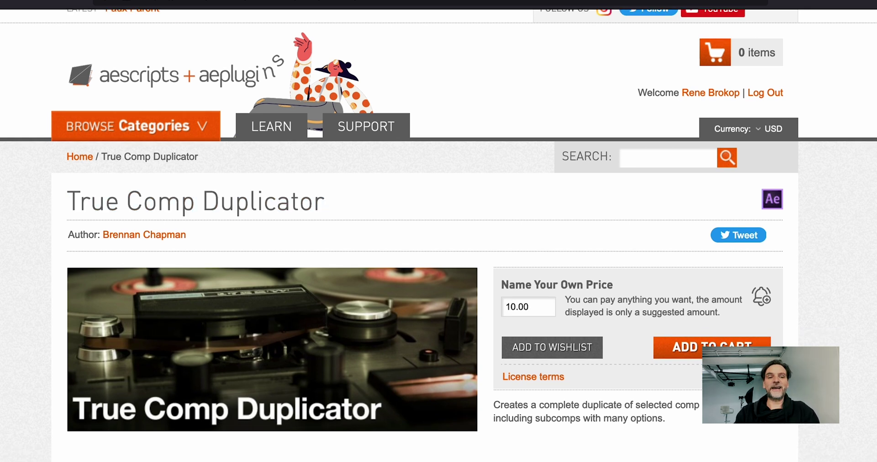
pyautogui.scroll(-1, 439, 235)
pyautogui.scroll(-13, 439, 229)
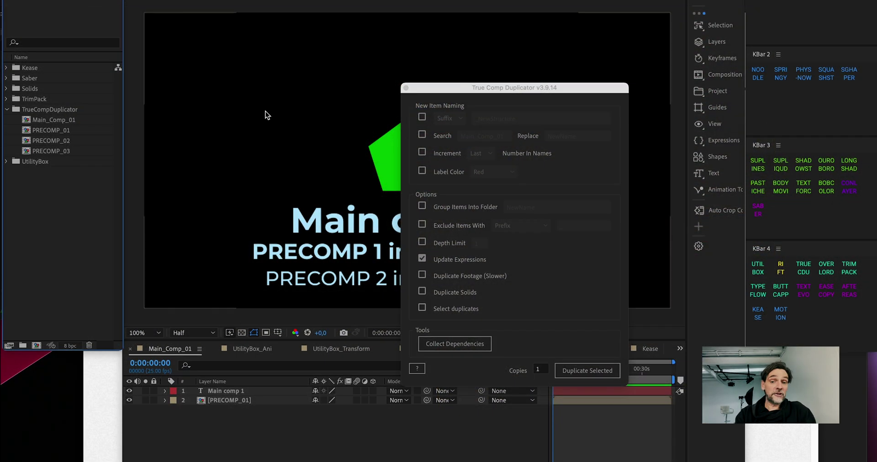
# Switch to After Effects and duplicate Main_Comp_01 with its precomps once using True Comp Duplicator
pyautogui.click(57, 121)
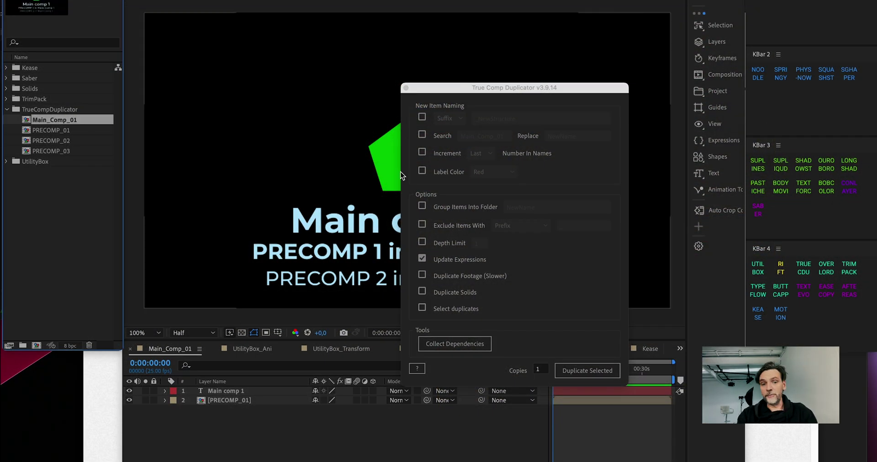
pyautogui.click(575, 372)
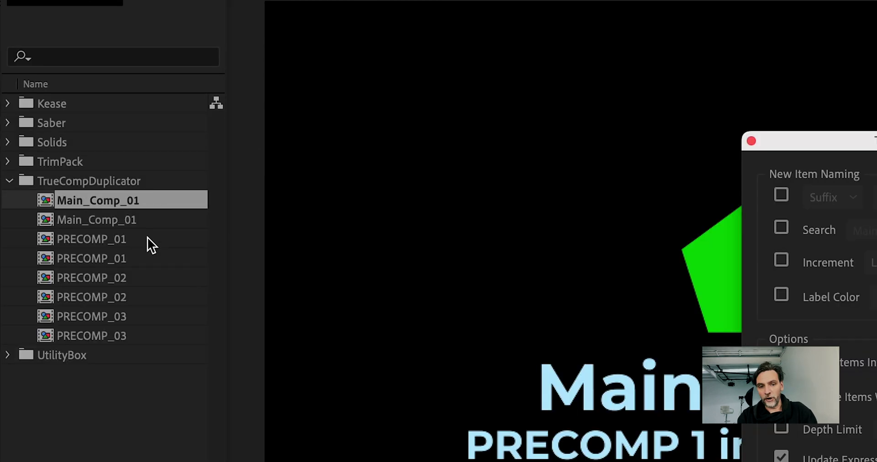
# Inspect the original and duplicated comps in the TrueCompDuplicator folder, and undo the duplication
pyautogui.click(114, 223)
pyautogui.click(101, 241)
pyautogui.click(99, 262)
pyautogui.click(101, 280)
pyautogui.click(106, 296)
pyautogui.click(110, 318)
pyautogui.click(96, 202)
pyautogui.click(96, 220)
pyautogui.click(96, 239)
pyautogui.click(95, 259)
pyautogui.click(92, 278)
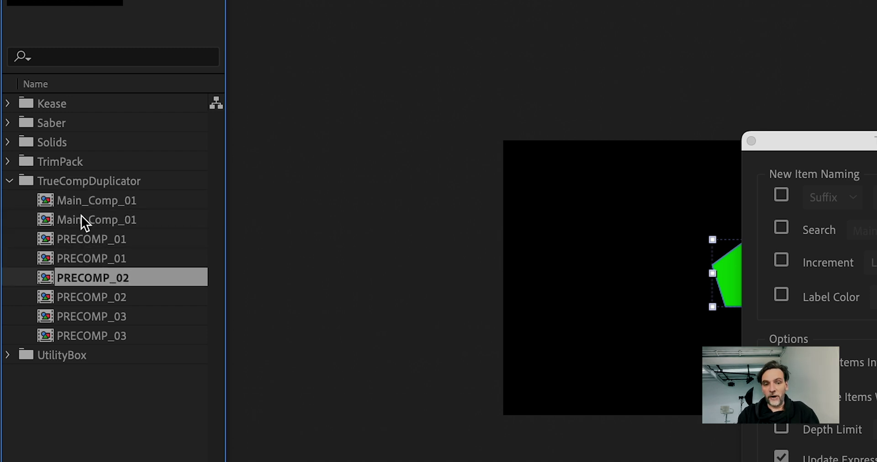
pyautogui.click(46, 204)
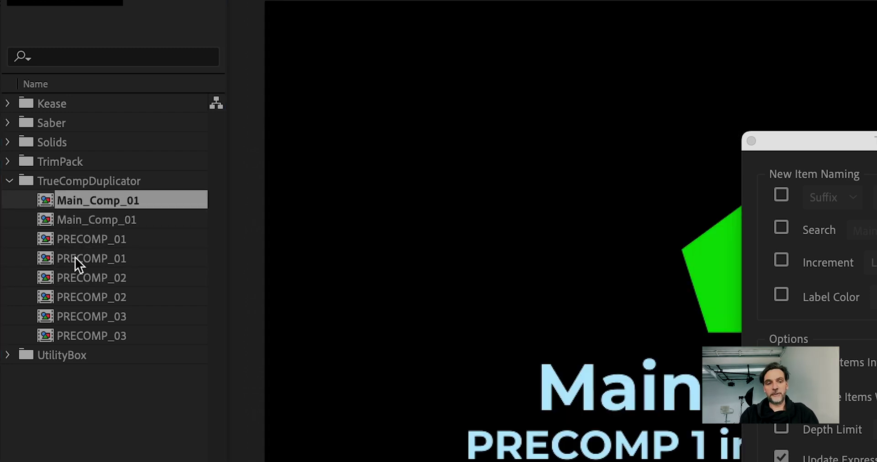
pyautogui.press('super+z')
# Enable suffix naming for new items in True Comp Duplicator and set the suffix to _NewName
pyautogui.moveTo(489, 156); pyautogui.dragTo(565, 173)
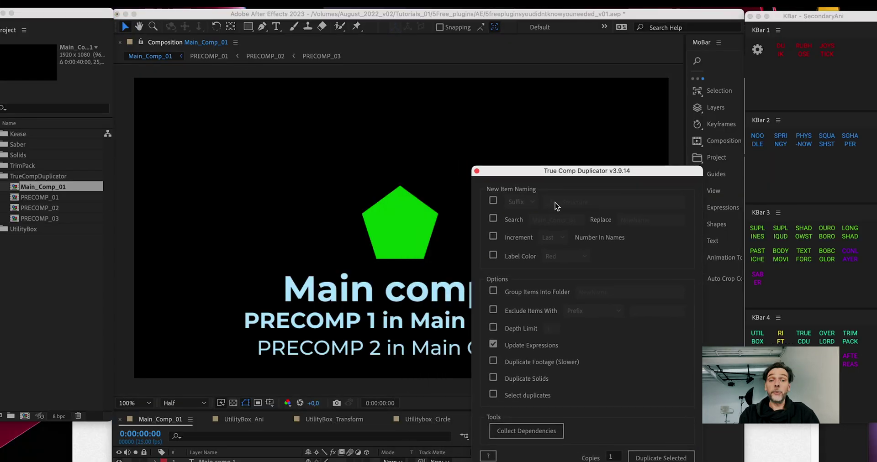
pyautogui.click(493, 201)
pyautogui.click(590, 204)
pyautogui.moveTo(591, 205); pyautogui.dragTo(531, 197)
pyautogui.press('BackSpace')
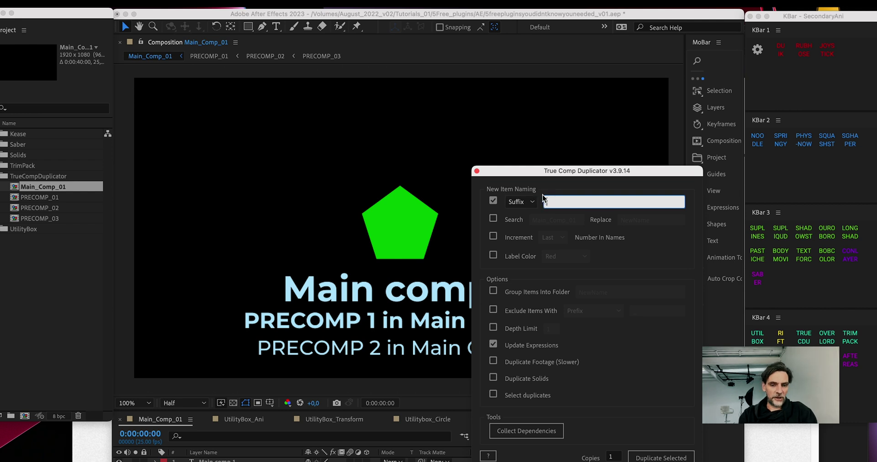
pyautogui.press('Return')
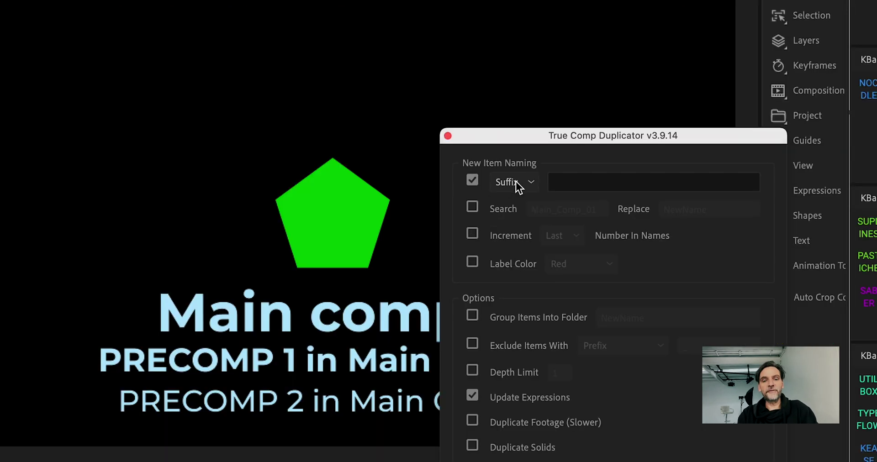
pyautogui.click(522, 203)
pyautogui.click(524, 212)
pyautogui.click(508, 218)
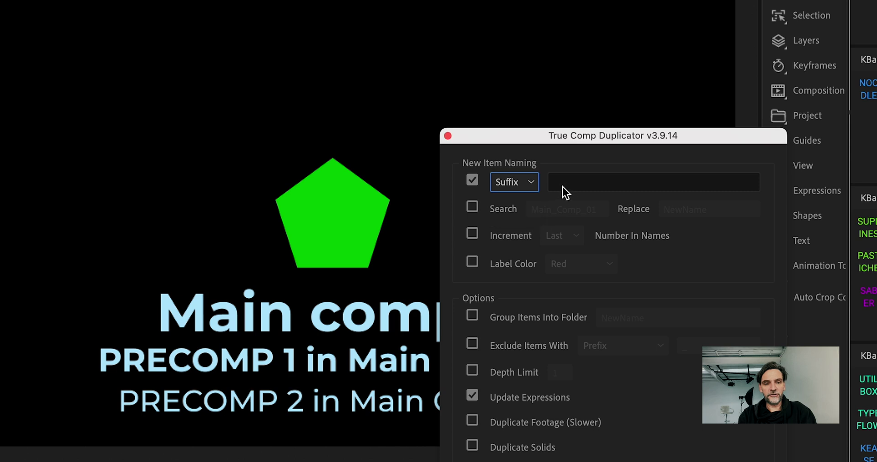
pyautogui.click(563, 187)
pyautogui.write(':New')
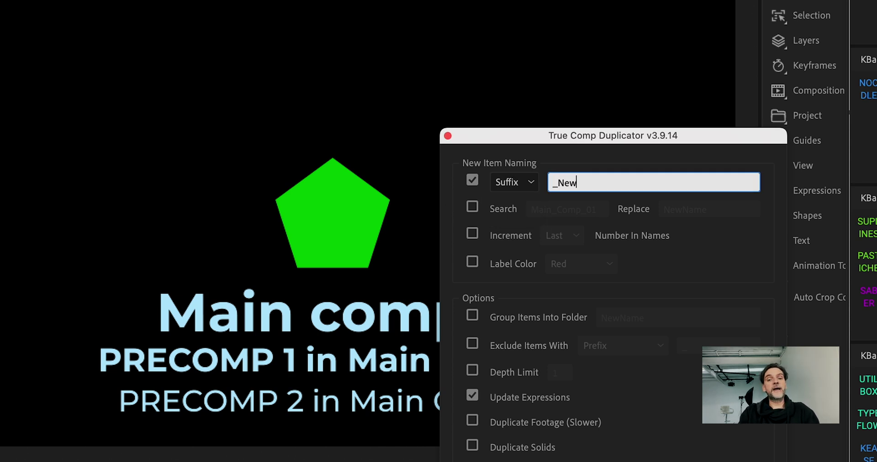
# Switch the new item naming from suffix to search and replace, and copy the comp name Main_Comp_01 in as the search term
pyautogui.click(471, 180)
pyautogui.click(473, 208)
pyautogui.click(42, 108)
pyautogui.rightClick(40, 102)
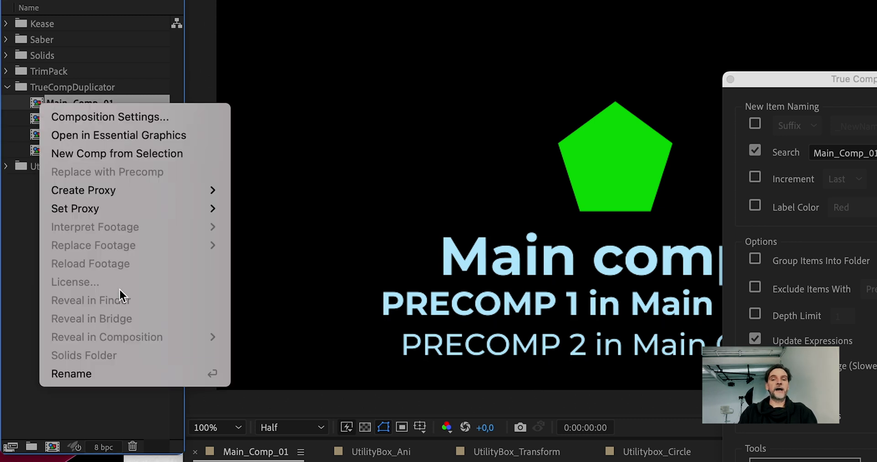
pyautogui.click(117, 370)
pyautogui.moveTo(124, 104); pyautogui.dragTo(23, 100)
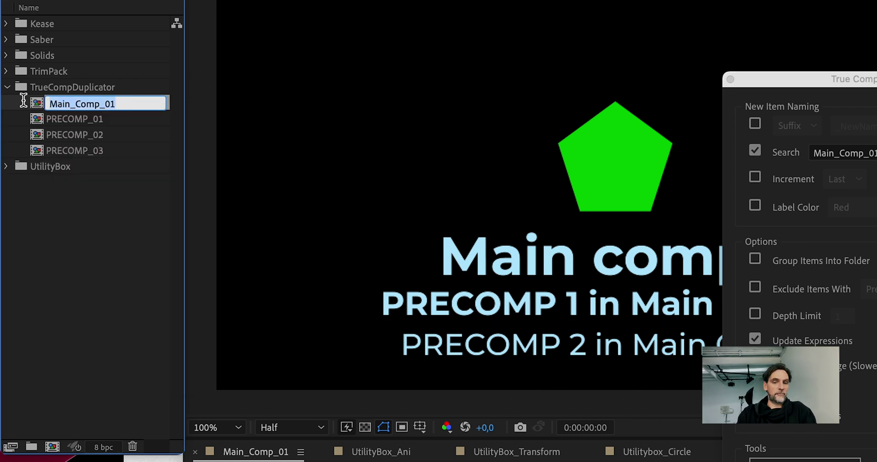
pyautogui.press('super+c')
pyautogui.click(836, 152)
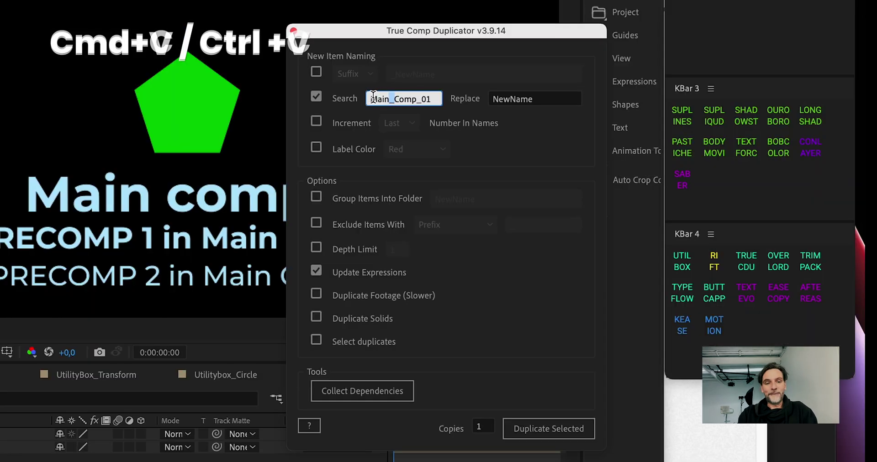
pyautogui.moveTo(816, 152); pyautogui.dragTo(876, 150)
pyautogui.press('BackSpace')
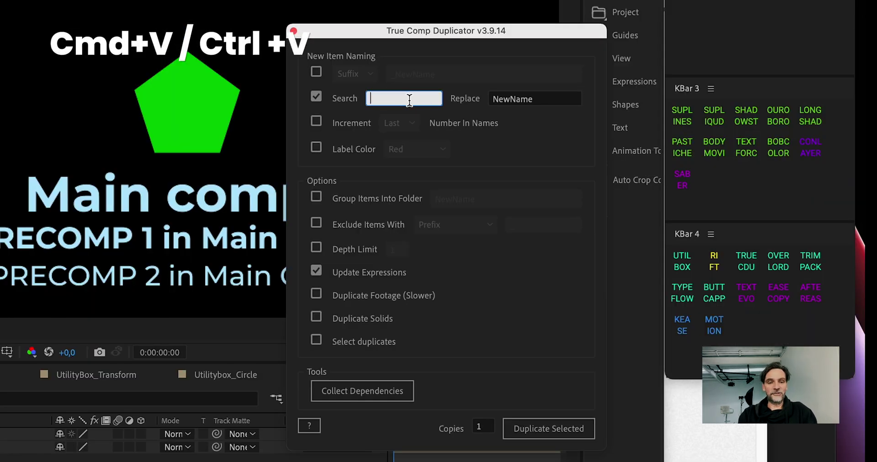
pyautogui.press('super+v')
# Set the replacement text for the Main_Comp_01 search term to NewName
pyautogui.moveTo(432, 99); pyautogui.dragTo(340, 93)
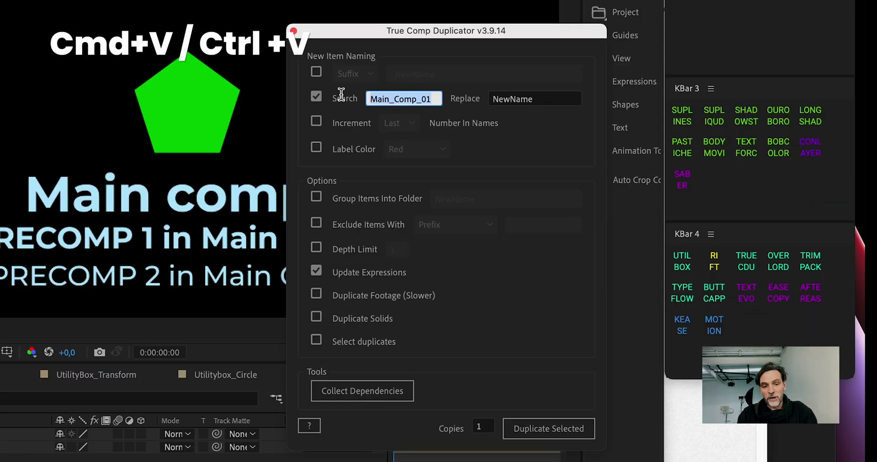
pyautogui.click(404, 99)
pyautogui.doubleClick(400, 99)
pyautogui.moveTo(422, 30); pyautogui.dragTo(402, 39)
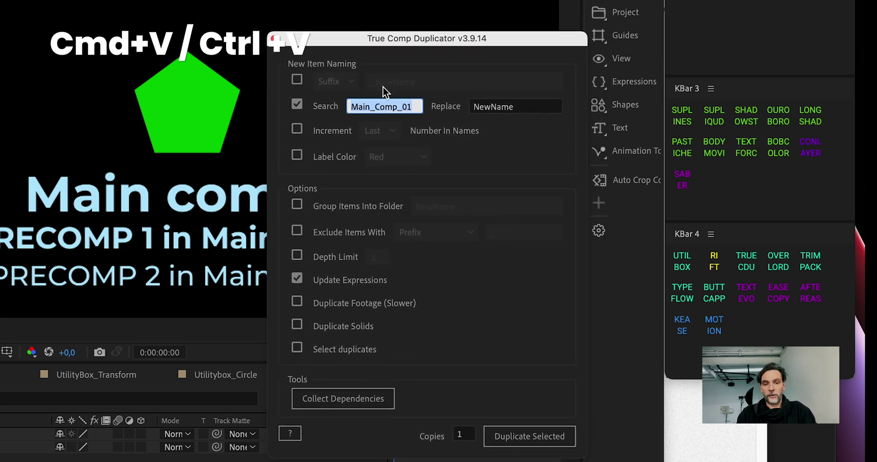
pyautogui.click(510, 107)
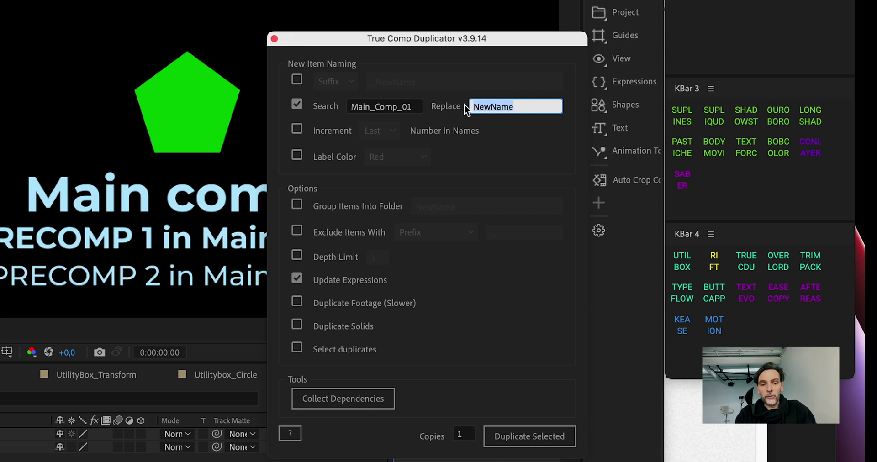
pyautogui.write('New')
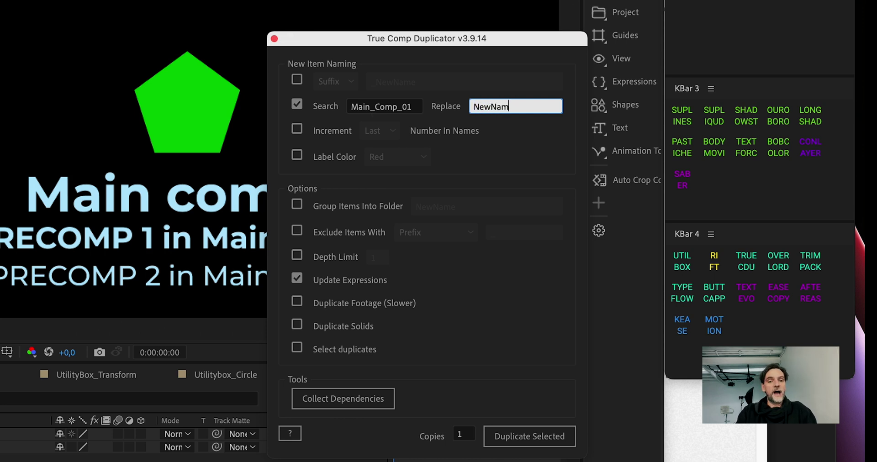
# Enable grouping the items into a folder named NewName and duplicate Main_Comp_01 with its precomps
pyautogui.click(297, 204)
pyautogui.click(456, 206)
pyautogui.moveTo(457, 206); pyautogui.dragTo(394, 202)
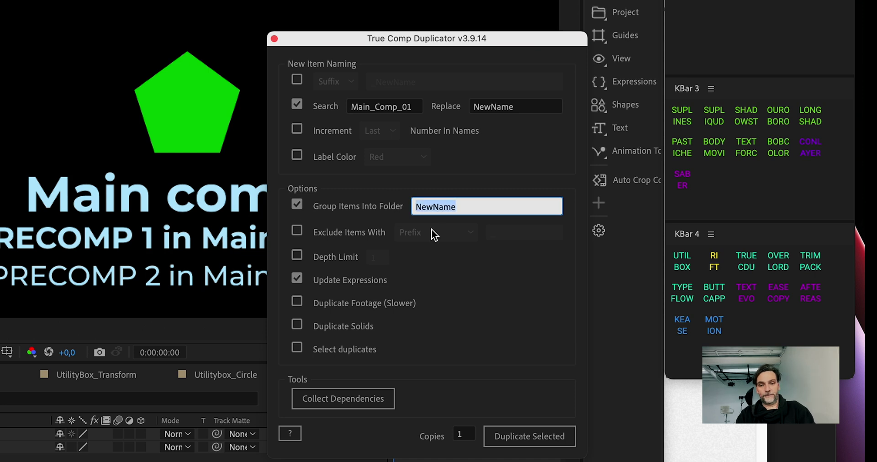
pyautogui.click(525, 433)
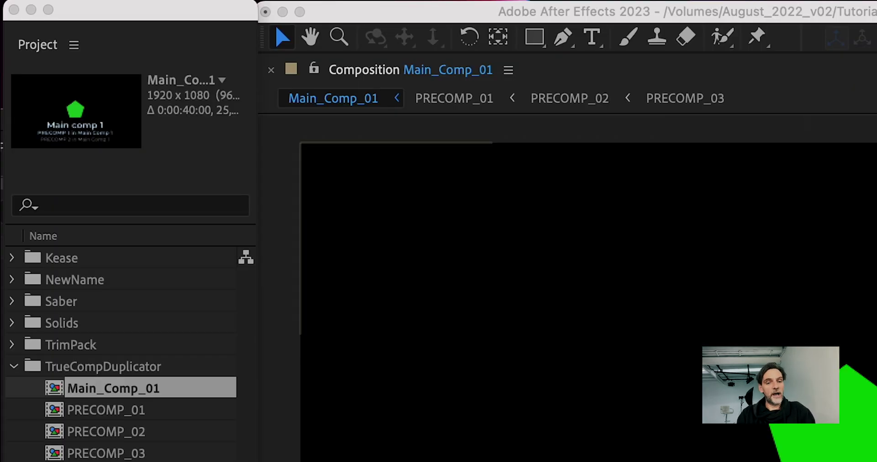
# Expand the NewName folder in the project and open the duplicated NewName comp
pyautogui.click(75, 280)
pyautogui.click(12, 280)
pyautogui.click(69, 308)
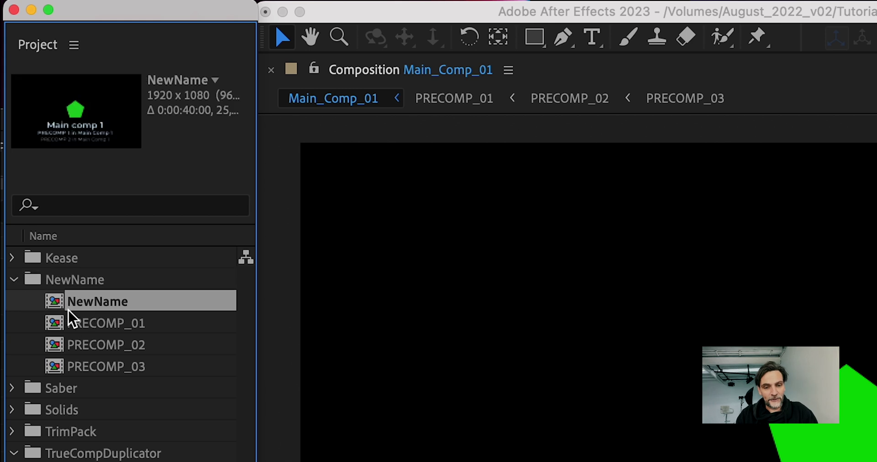
pyautogui.doubleClick(55, 307)
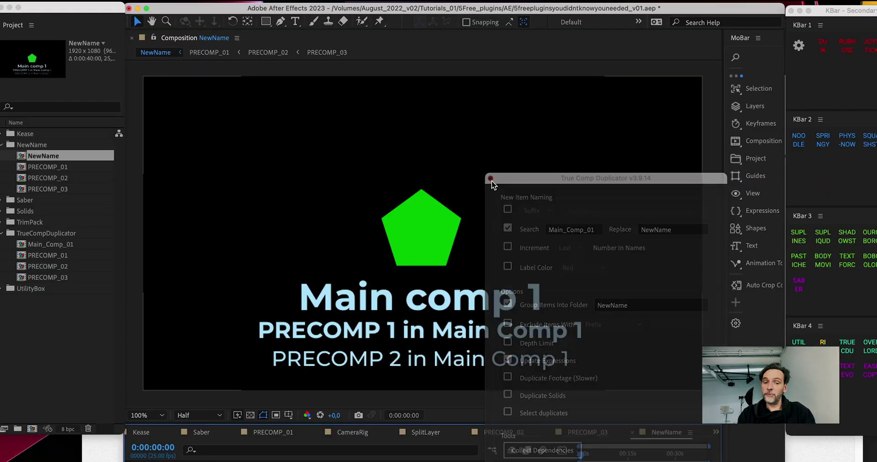
# Drill down through the duplicate's nested precomps to the pentagon in PRECOMP_03 and open its fill colour
pyautogui.doubleClick(577, 461)
pyautogui.doubleClick(577, 461)
pyautogui.click(578, 461)
pyautogui.doubleClick(421, 231)
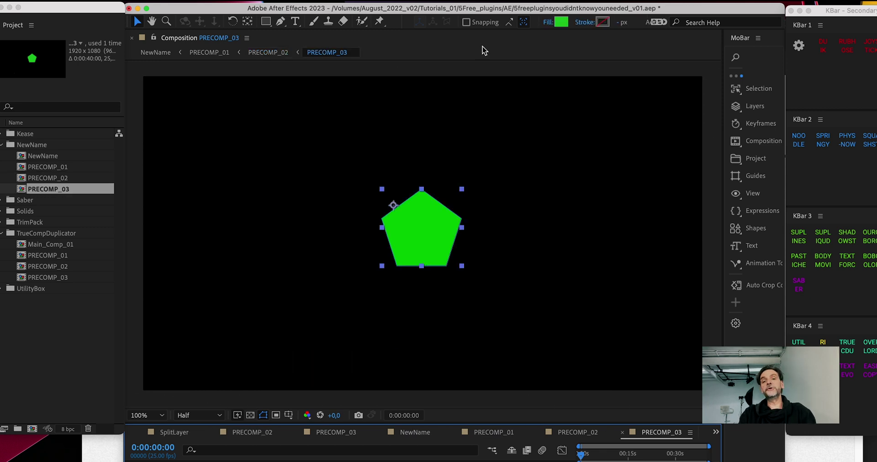
pyautogui.click(563, 23)
pyautogui.click(178, 380)
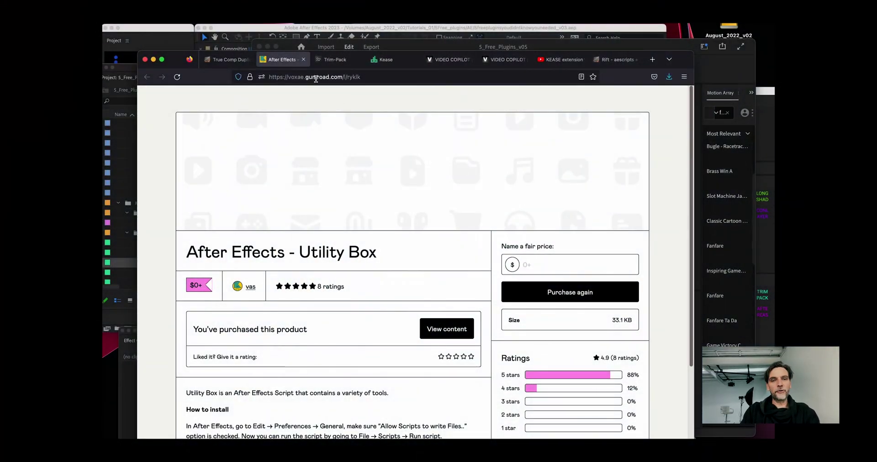
# Examine the After Effects - Utility Box product page on Gumroad in the browser
pyautogui.click(316, 79)
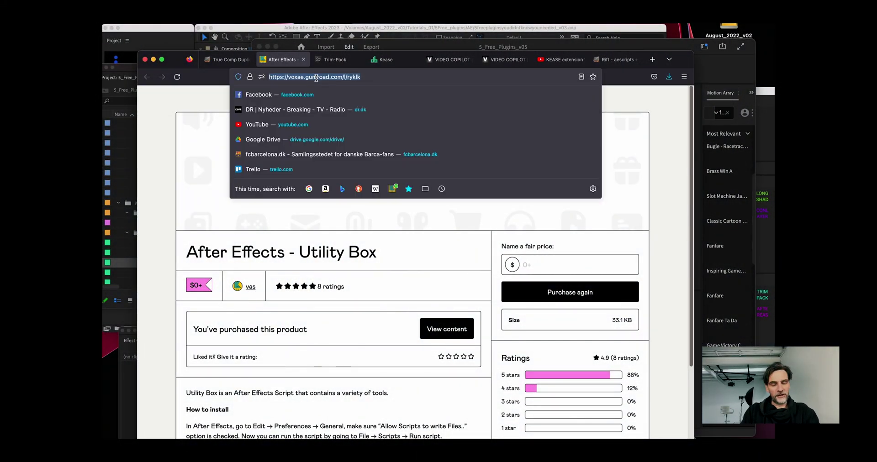
pyautogui.click(246, 234)
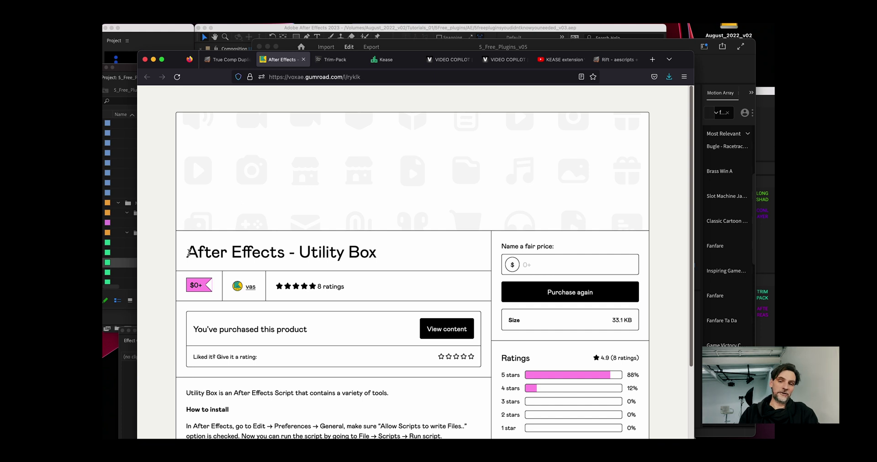
pyautogui.moveTo(188, 253); pyautogui.dragTo(388, 256)
pyautogui.click(227, 268)
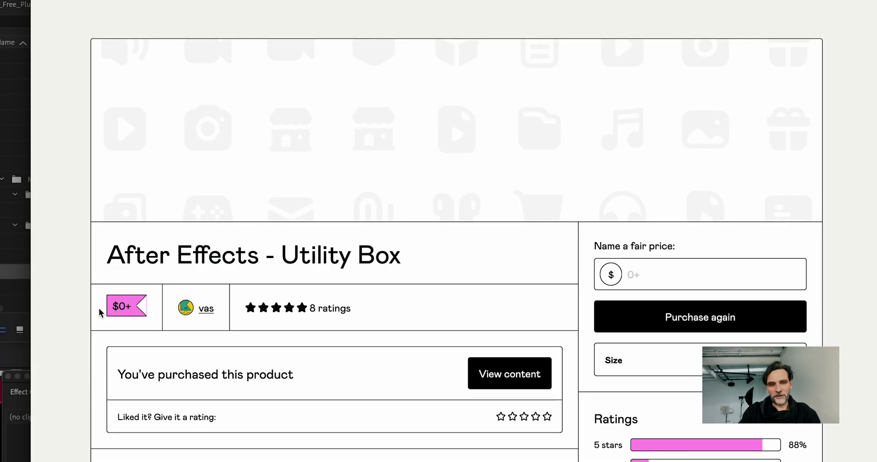
pyautogui.scroll(-3, 852, 304)
pyautogui.scroll(3, 852, 304)
# Switch to After Effects, view MoBar's layer tools and Motion 4's full tool list for comparison, and close Motion 4
pyautogui.press('super+Tab')
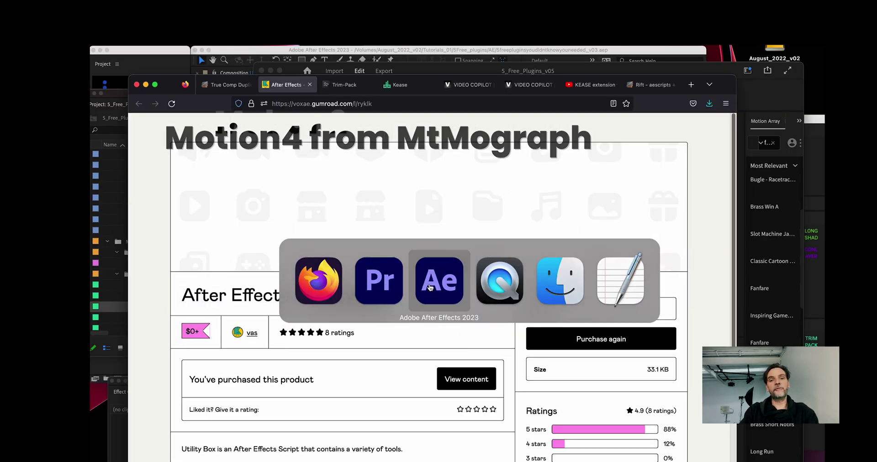
pyautogui.click(425, 283)
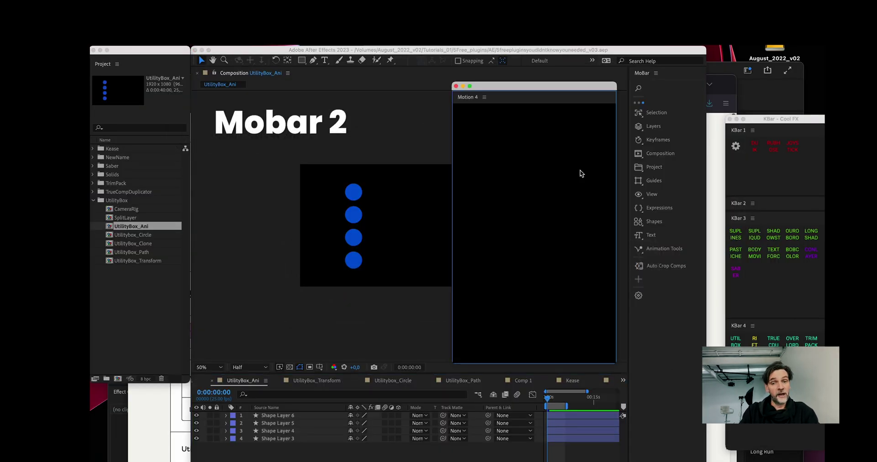
pyautogui.click(639, 126)
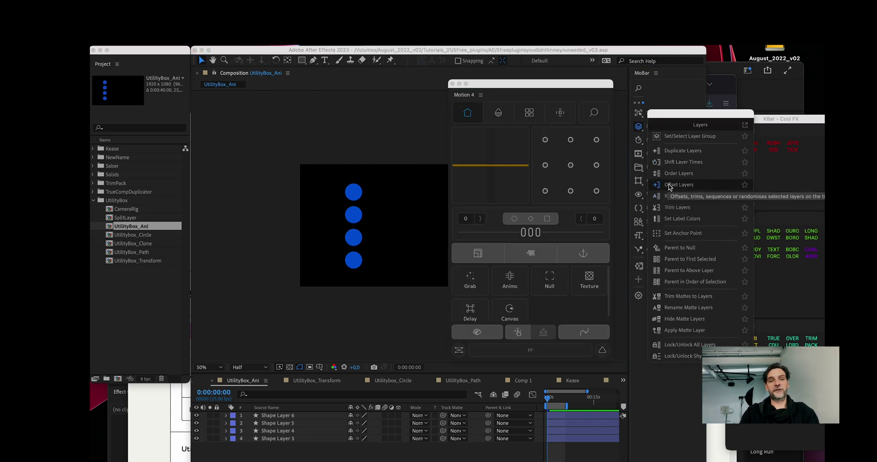
pyautogui.click(530, 117)
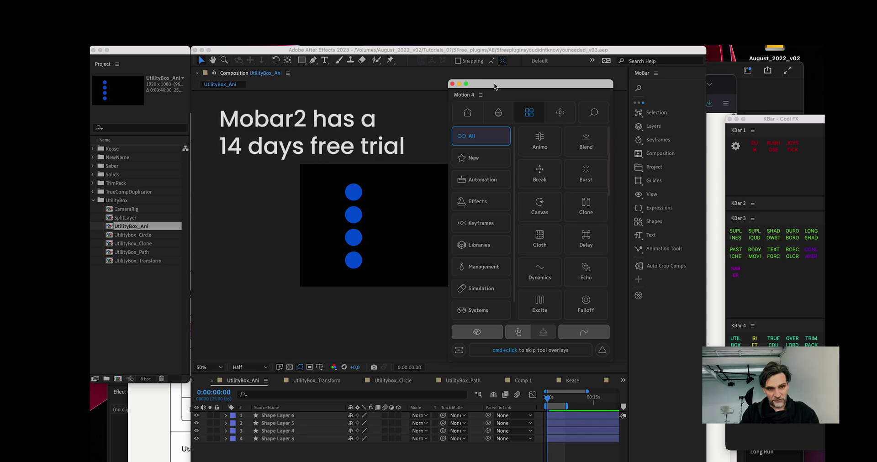
pyautogui.moveTo(501, 87); pyautogui.dragTo(503, 83)
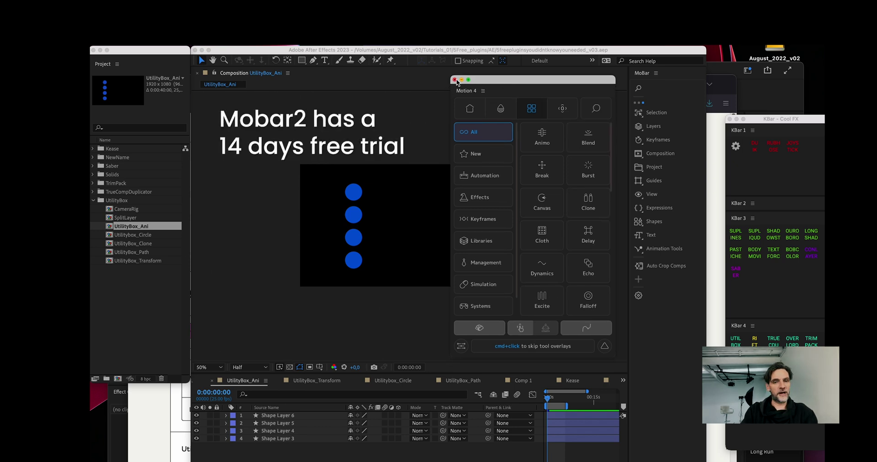
pyautogui.click(455, 81)
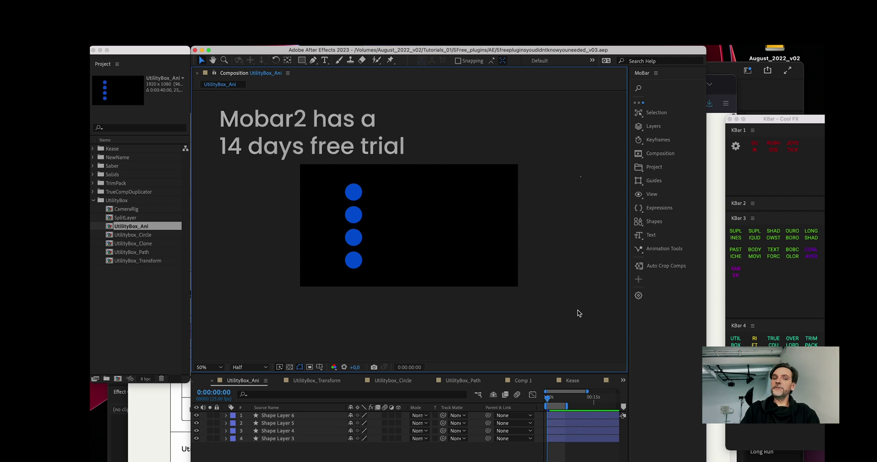
# Switch to the browser and view the Rift product page on aescripts + aeplugins
pyautogui.press('super+Tab')
pyautogui.click(668, 86)
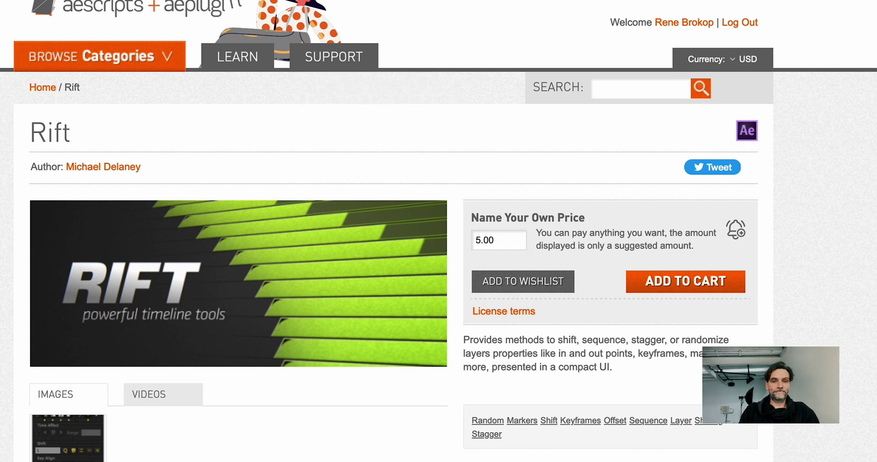
# Switch to After Effects and look through the available modes of the Rift timeline tools, then close Rift
pyautogui.press('super+Tab')
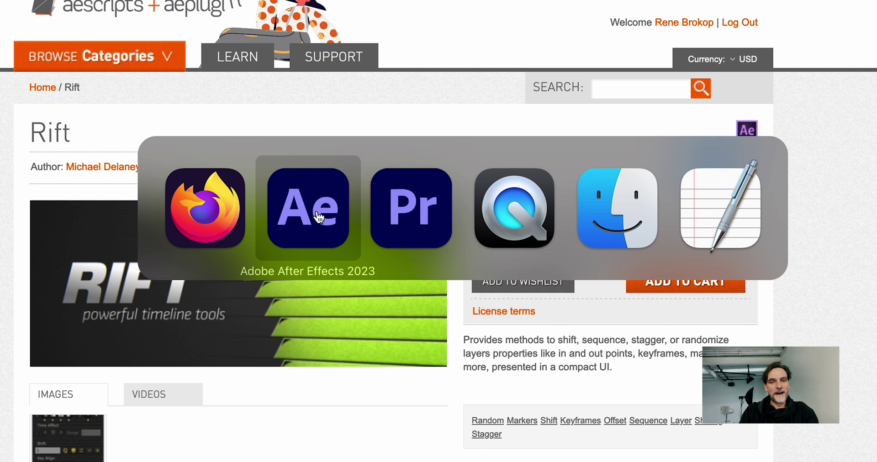
pyautogui.click(344, 214)
pyautogui.moveTo(479, 67); pyautogui.dragTo(465, 65)
pyautogui.click(474, 79)
pyautogui.click(457, 111)
pyautogui.click(459, 79)
pyautogui.click(457, 127)
pyautogui.click(463, 80)
pyautogui.click(459, 142)
pyautogui.click(462, 80)
pyautogui.click(452, 158)
pyautogui.moveTo(462, 60); pyautogui.dragTo(467, 90)
pyautogui.click(443, 83)
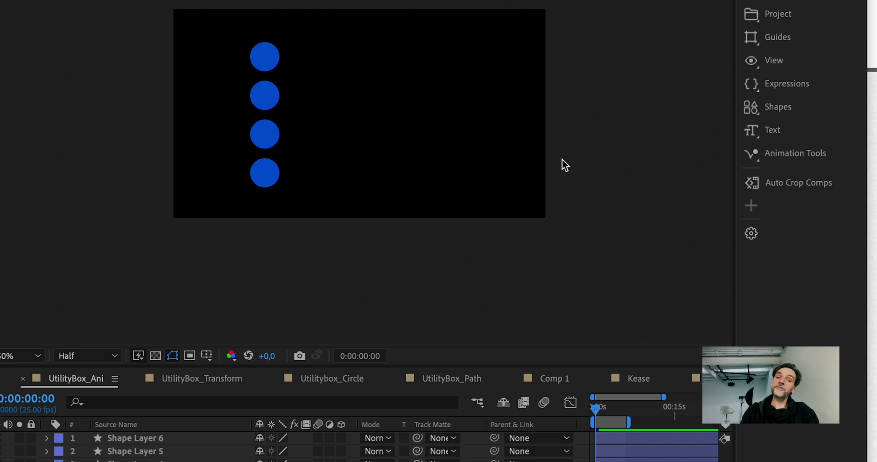
# Open Utility Box's Layers tool, arrange both windows side by side, and set the shift amount to 100
pyautogui.moveTo(453, 159); pyautogui.dragTo(493, 174)
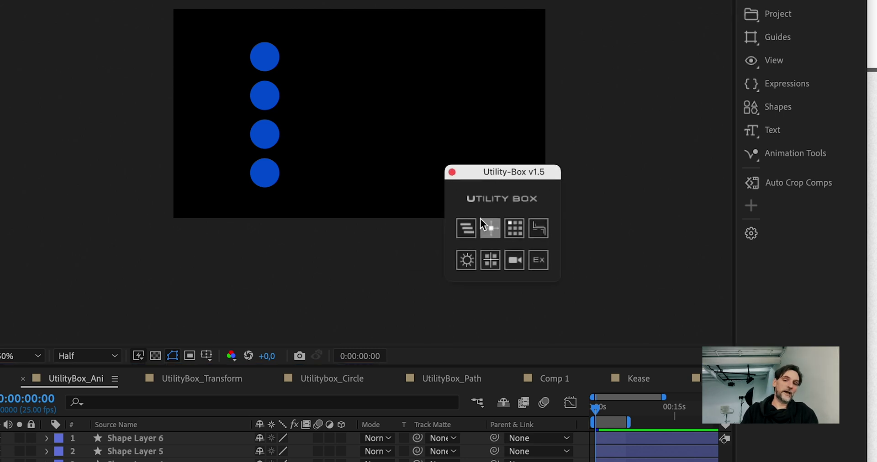
pyautogui.click(467, 228)
pyautogui.moveTo(471, 78); pyautogui.dragTo(416, 171)
pyautogui.moveTo(521, 176); pyautogui.dragTo(590, 178)
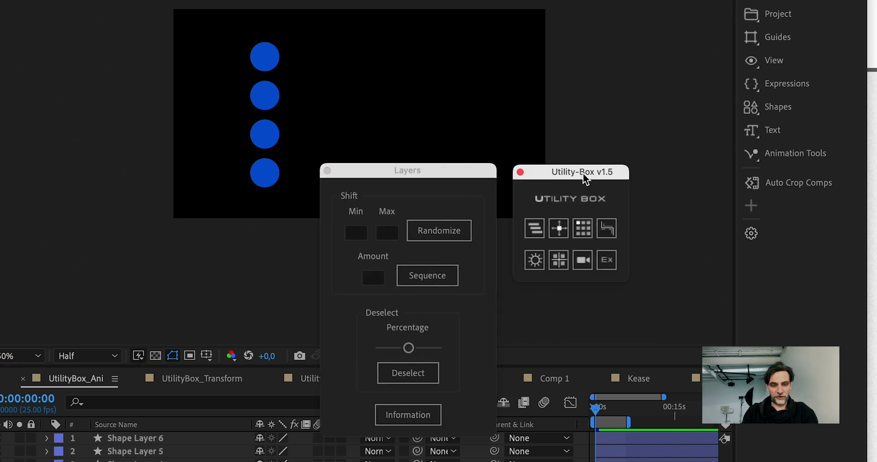
pyautogui.moveTo(444, 175); pyautogui.dragTo(455, 233)
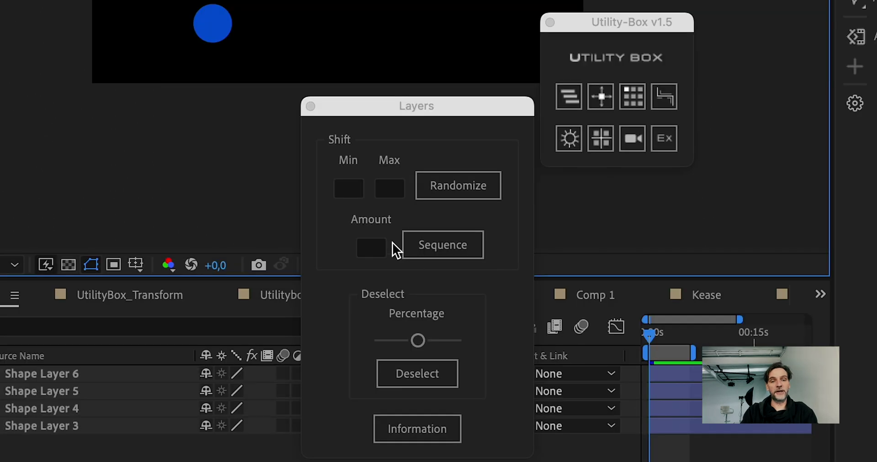
pyautogui.click(391, 342)
pyautogui.write('100')
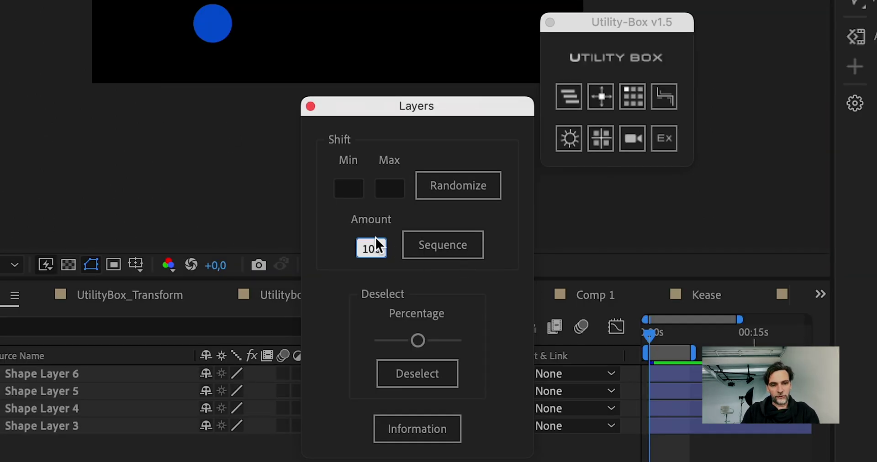
# Select all four shape layers starting from Shape Layer 3 and sequence them by 100
pyautogui.click(674, 459)
pyautogui.click(669, 427)
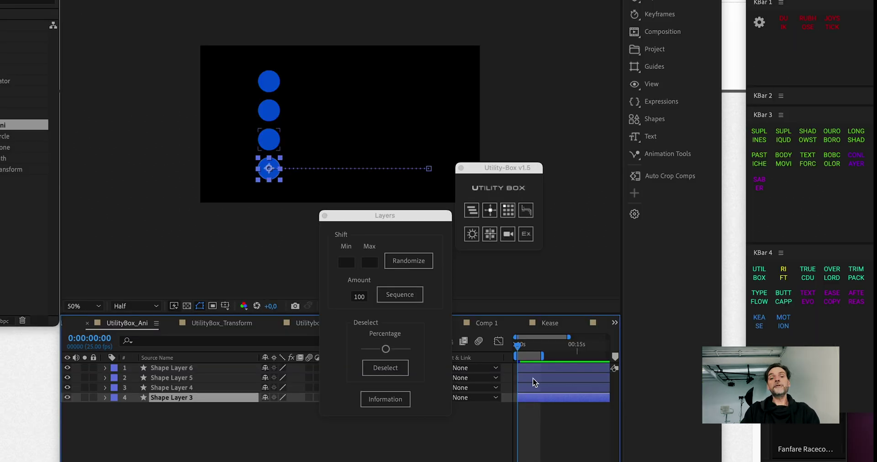
pyautogui.keyDown('shift'); pyautogui.click(535, 369); pyautogui.keyUp('shift')
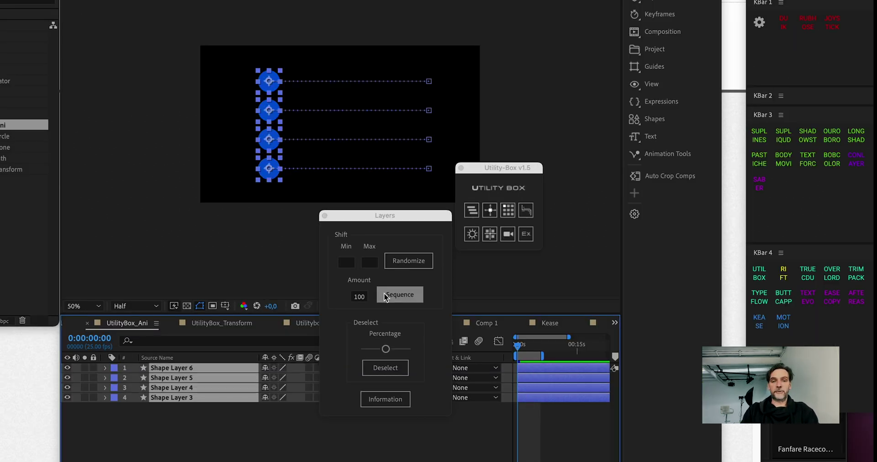
pyautogui.click(395, 297)
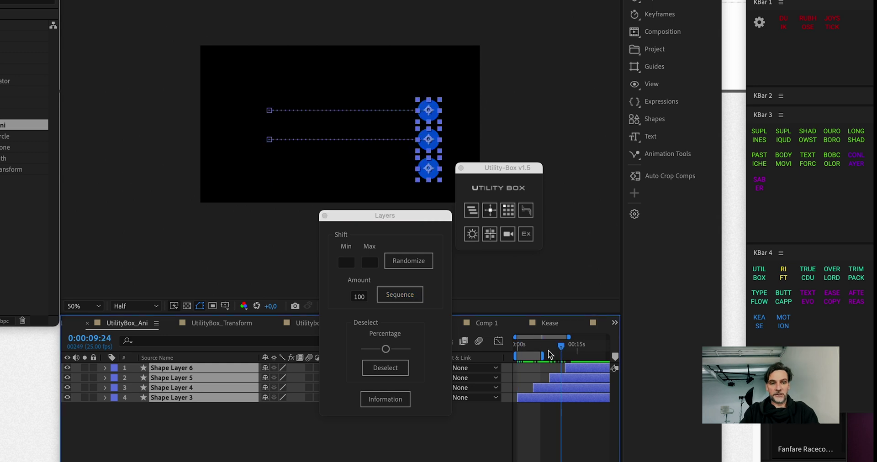
# Undo the layer sequencing, reselect the four layers from Shape Layer 6 down to Shape Layer 3, and sequence them by 100
pyautogui.hotkey('ctrl', 'z')
pyautogui.click(542, 374)
pyautogui.keyDown('shift'); pyautogui.click(541, 399); pyautogui.keyUp('shift')
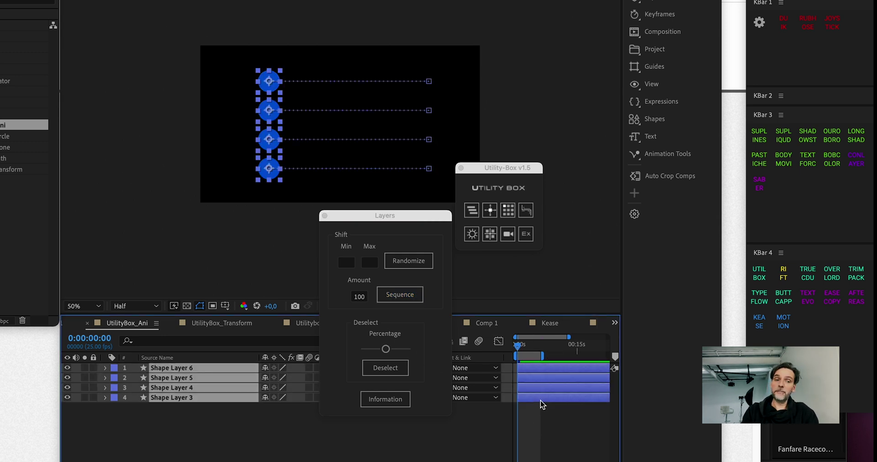
pyautogui.click(388, 300)
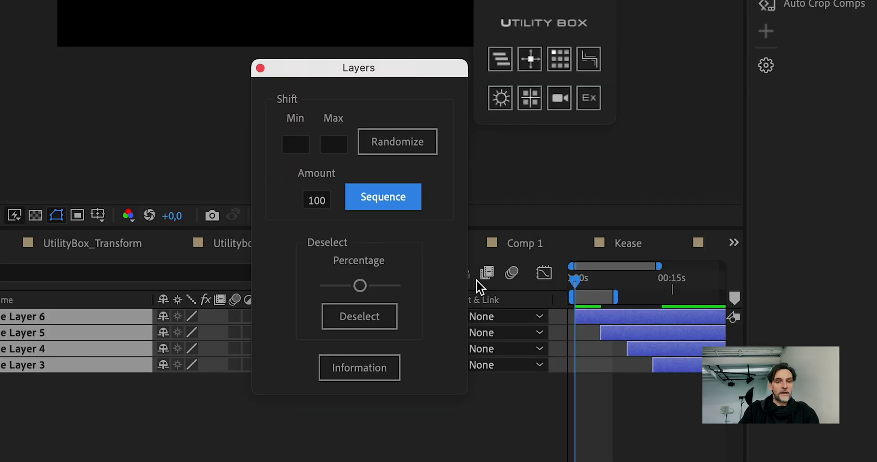
# Sequence the four selected layers with a shift amount of -100 and close the Layers tool
pyautogui.click(315, 201)
pyautogui.write('-1')
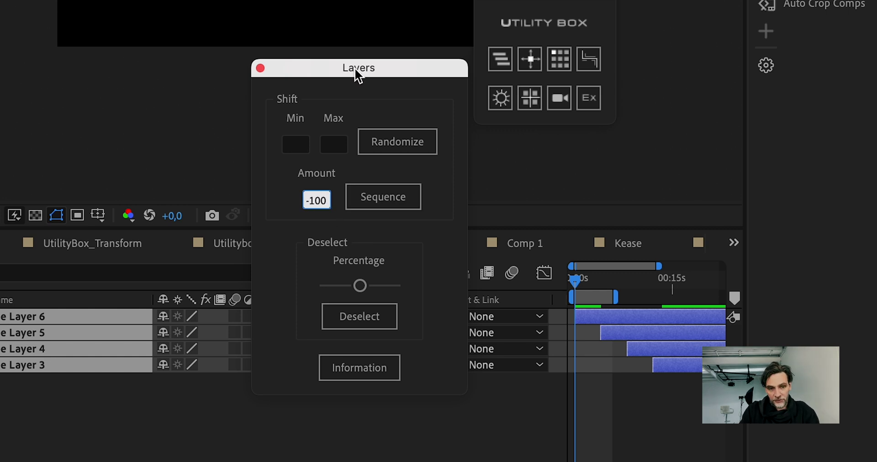
pyautogui.moveTo(355, 69); pyautogui.dragTo(355, 68)
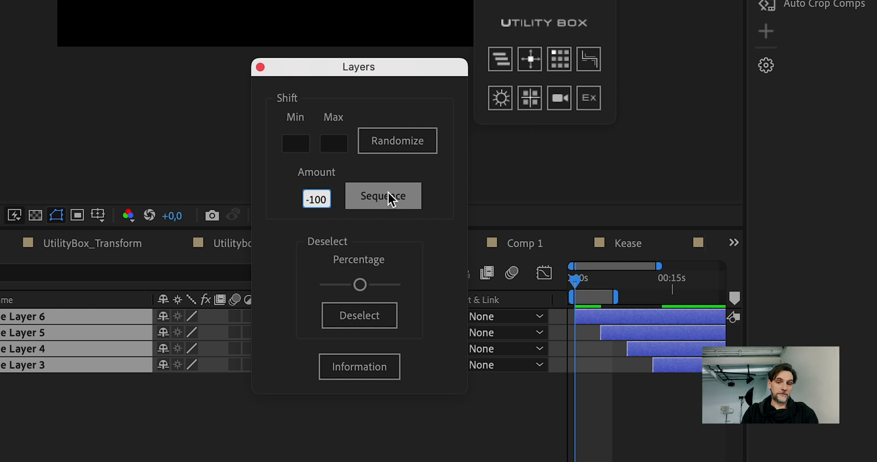
pyautogui.click(386, 197)
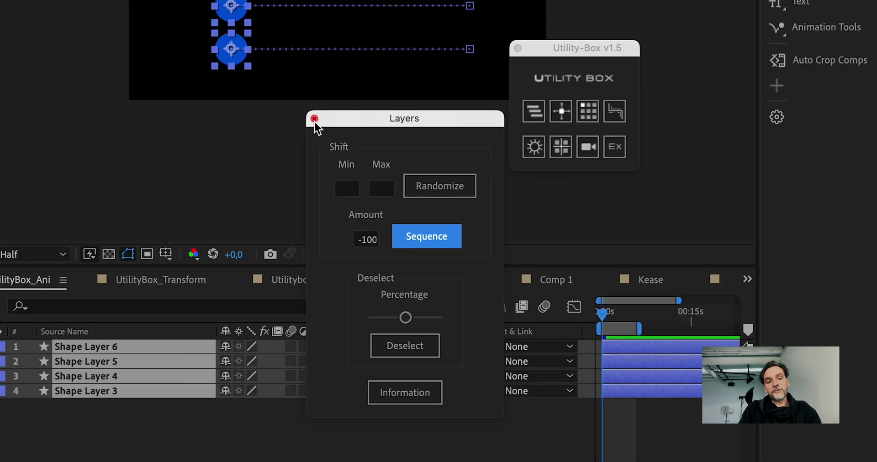
pyautogui.click(315, 119)
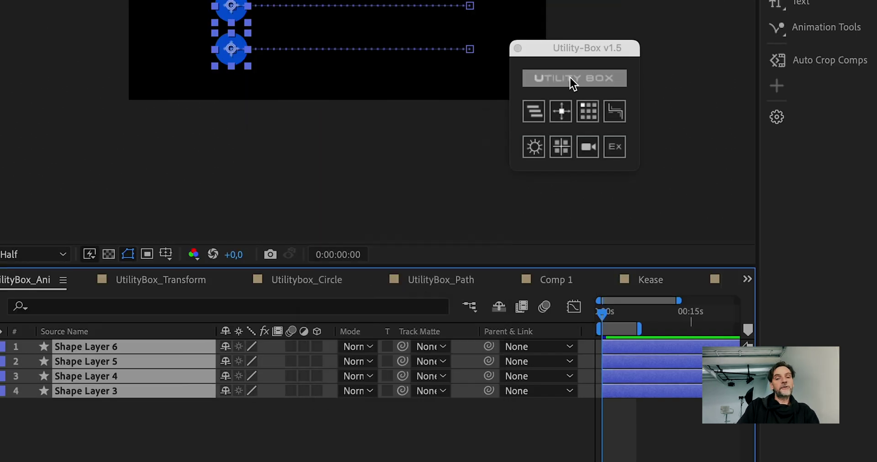
# Open Utility Box's Transform tool and select all six shape layers in the UtilityBox_Transform comp
pyautogui.moveTo(584, 46); pyautogui.dragTo(517, 76)
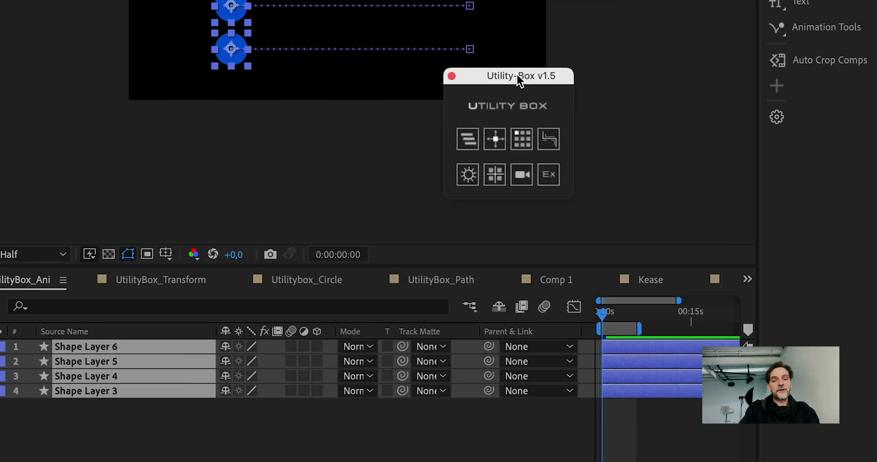
pyautogui.click(494, 140)
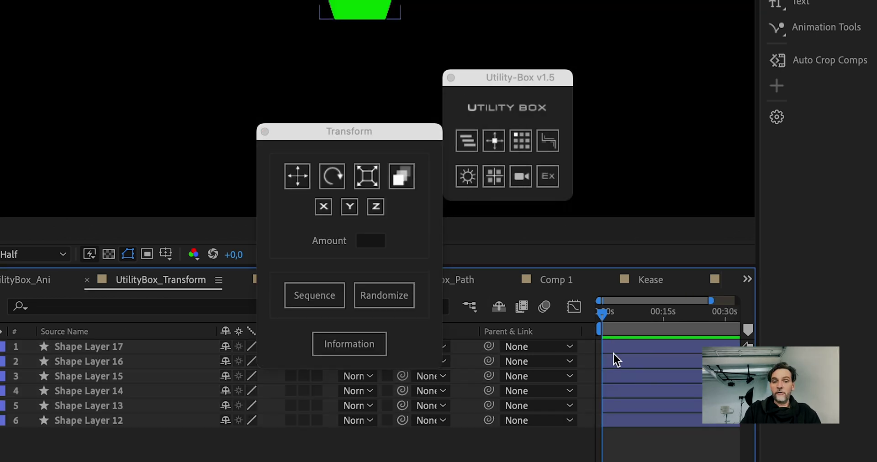
pyautogui.click(613, 353)
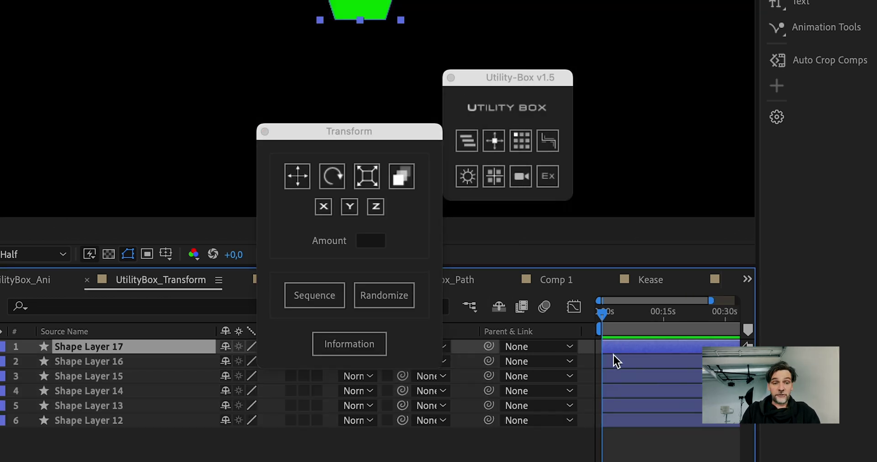
pyautogui.keyDown('shift'); pyautogui.click(619, 421); pyautogui.keyUp('shift')
# Sequence the selected pentagons' positions along X by an amount of 250 and close the Transform tool
pyautogui.click(297, 174)
pyautogui.click(323, 206)
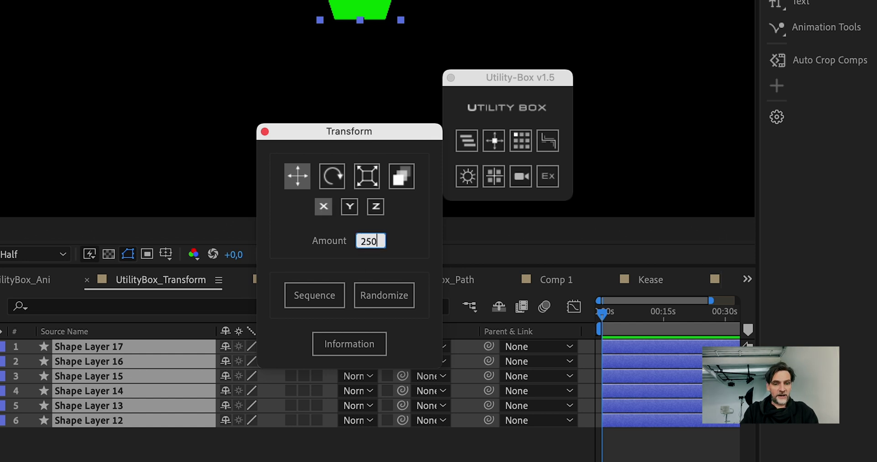
pyautogui.moveTo(362, 140); pyautogui.dragTo(361, 139)
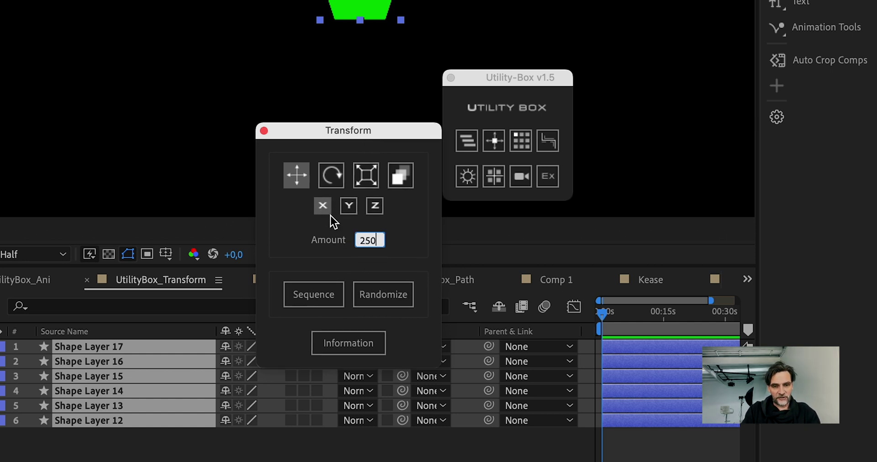
pyautogui.click(315, 289)
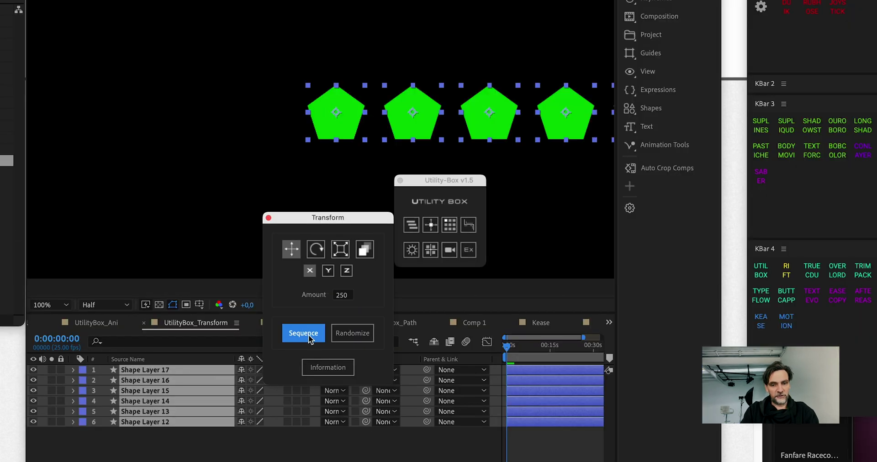
pyautogui.click(269, 218)
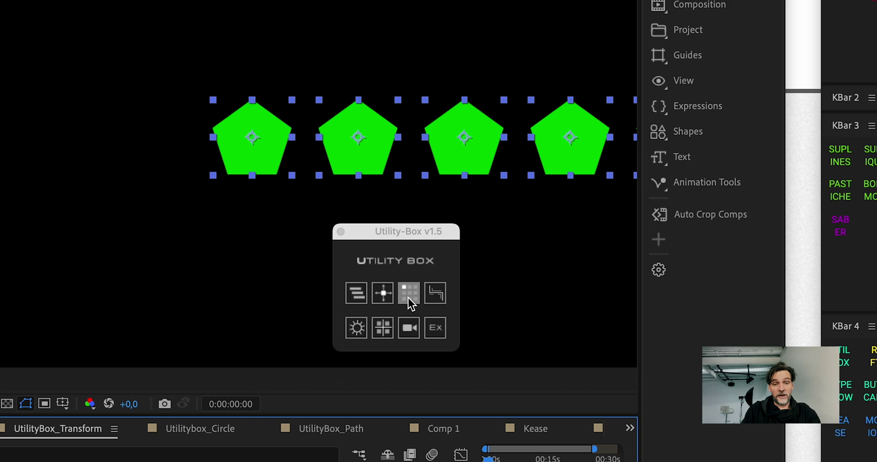
# Add a camera setup to the CameraRig comp with Utility Box's Scene tool
pyautogui.click(410, 294)
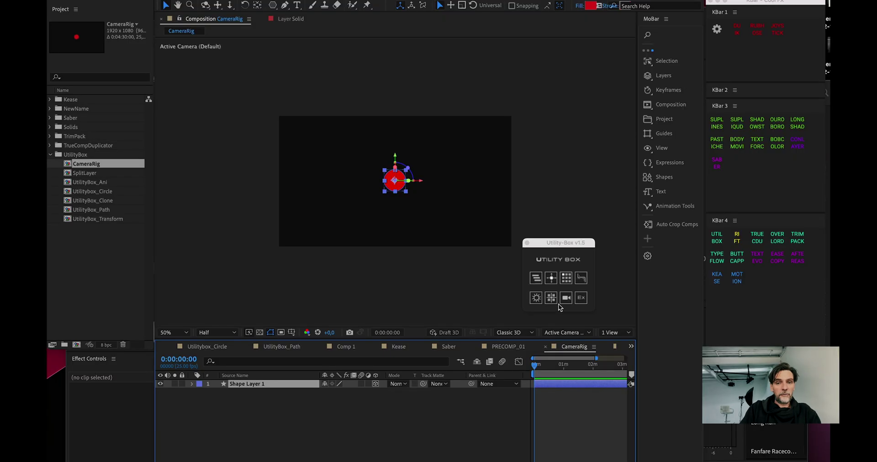
pyautogui.click(565, 297)
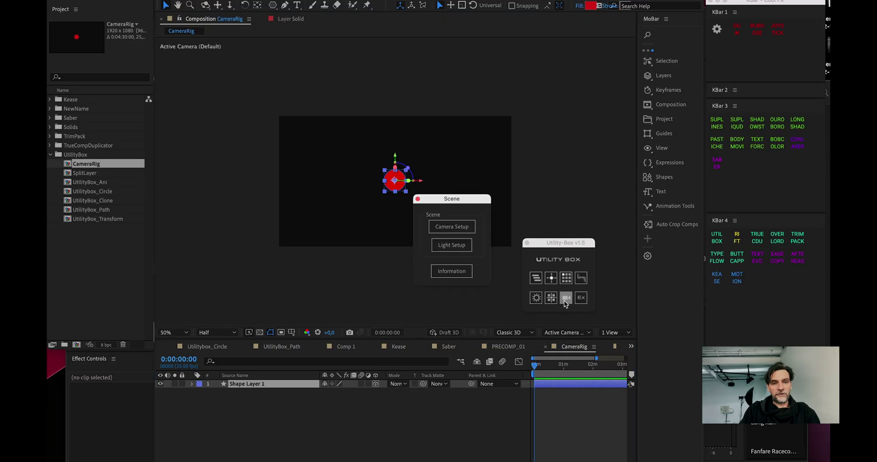
pyautogui.click(452, 227)
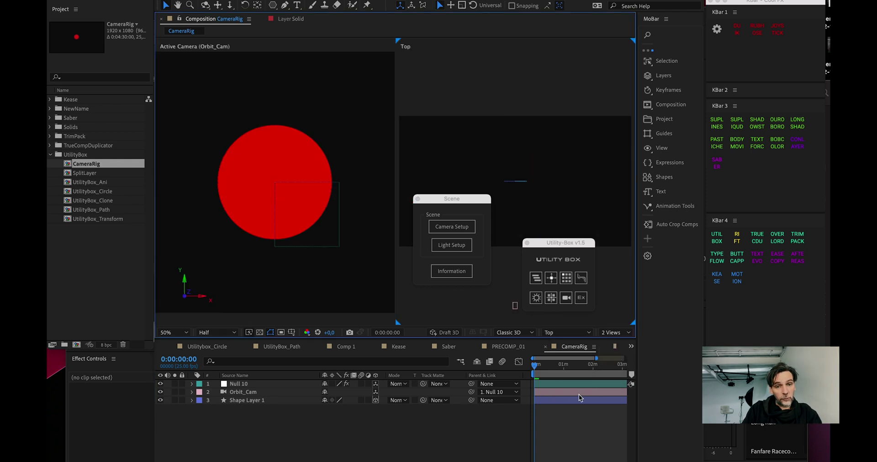
# Rotate the camera's parent null to orbit the view around the red circle and close the Scene tool
pyautogui.moveTo(279, 415); pyautogui.dragTo(331, 408)
pyautogui.click(211, 325)
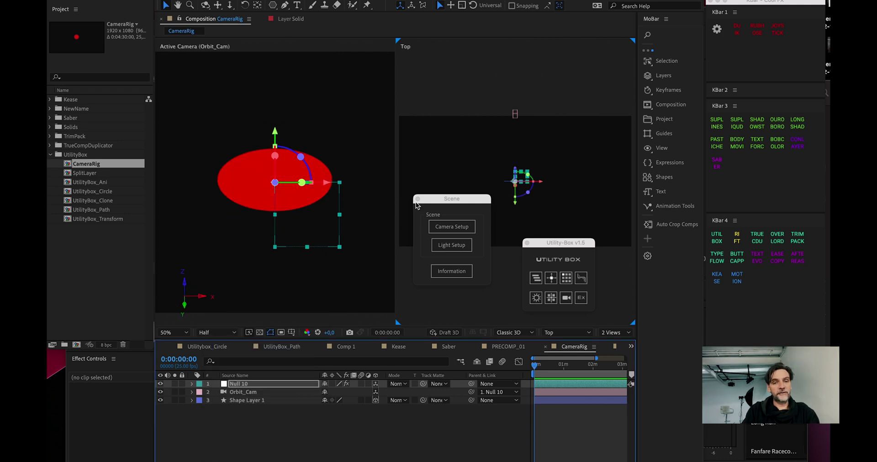
pyautogui.click(417, 200)
# In the Utilitybox_Circle comp, add 10 needles with height 25 and width 1 to the ellipse group using the Shapes tool
pyautogui.click(535, 426)
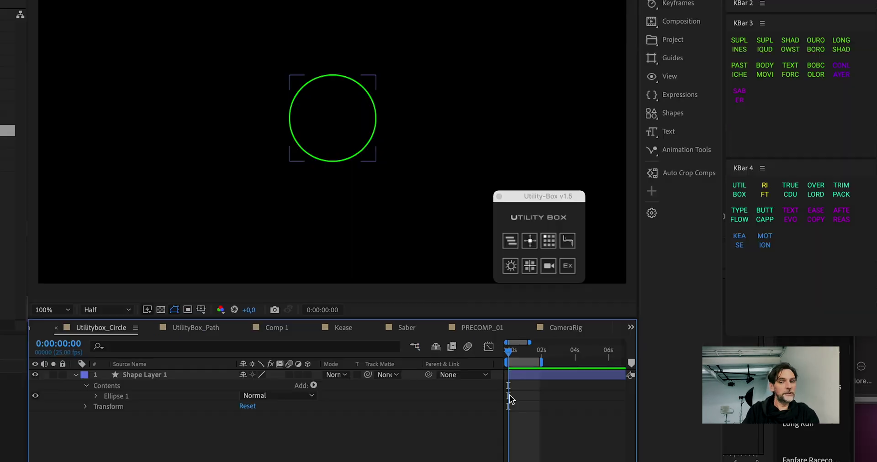
pyautogui.click(252, 403)
pyautogui.write('Ell')
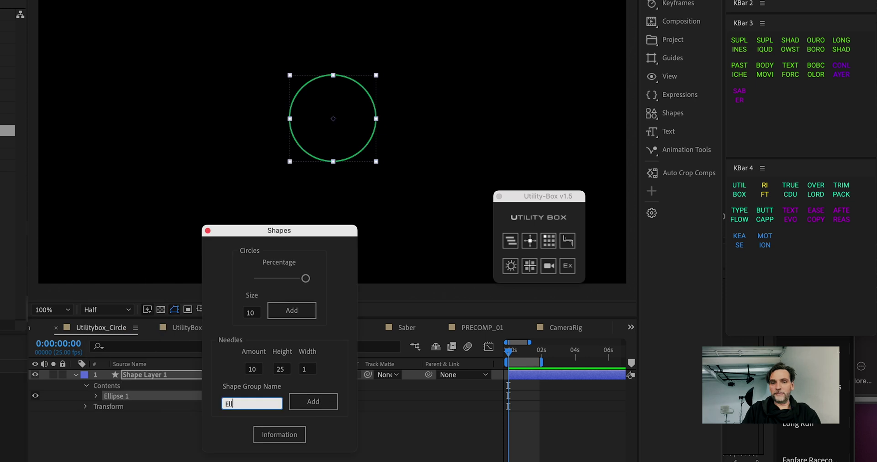
pyautogui.click(313, 402)
# Keyframe the Copy Offset of Offset Paths 1 in Needles_Group from the comp start to 6,0 at 0:00:01:01
pyautogui.click(96, 396)
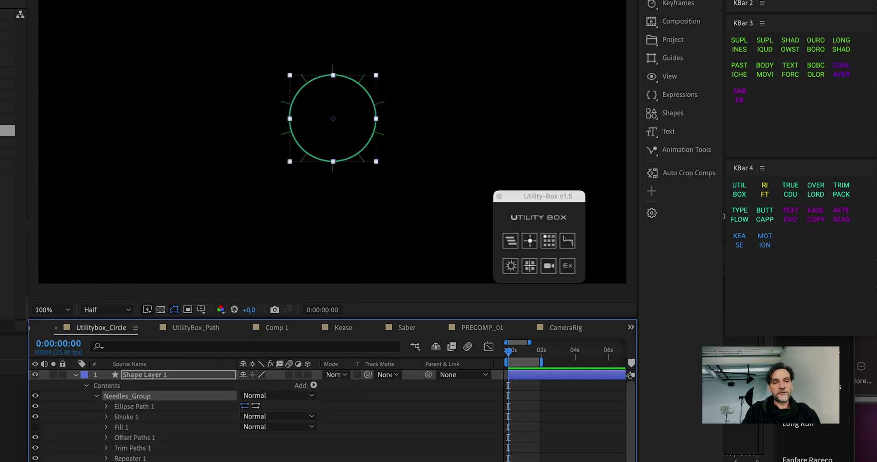
pyautogui.scroll(-1, 137, 411)
pyautogui.click(107, 424)
pyautogui.scroll(-3, 274, 420)
pyautogui.click(127, 442)
pyautogui.moveTo(509, 352); pyautogui.dragTo(526, 352)
pyautogui.moveTo(243, 442); pyautogui.dragTo(257, 442)
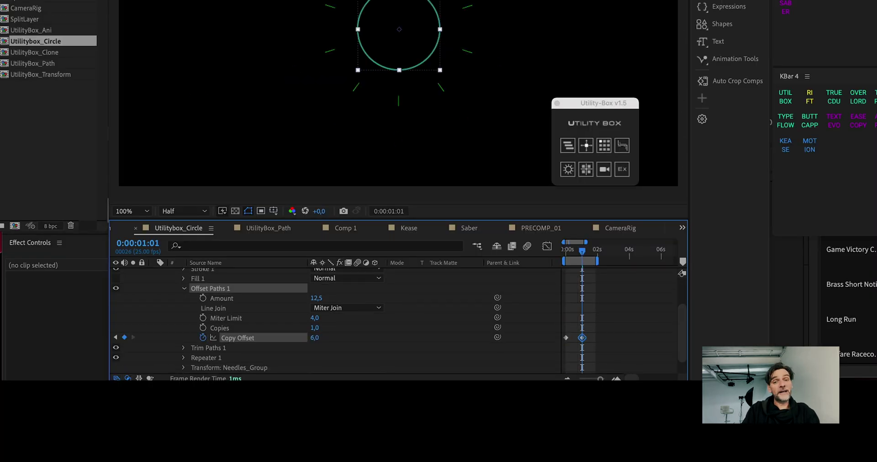
# Keyframe the End value of Trim Paths 1 in Needles_Group over the same time span and preview the animation
pyautogui.click(107, 391)
pyautogui.click(184, 330)
pyautogui.scroll(-1, 320, 320)
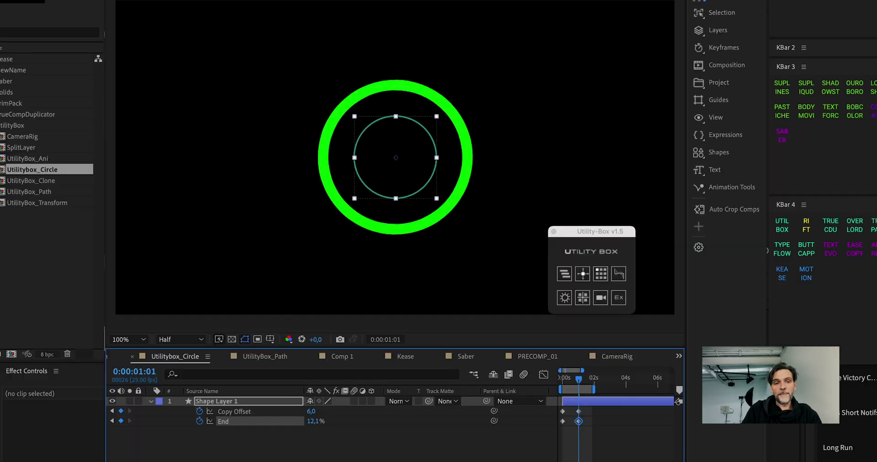
pyautogui.moveTo(314, 421); pyautogui.dragTo(312, 422)
pyautogui.press('F2')
pyautogui.press('Home')
pyautogui.press('space')
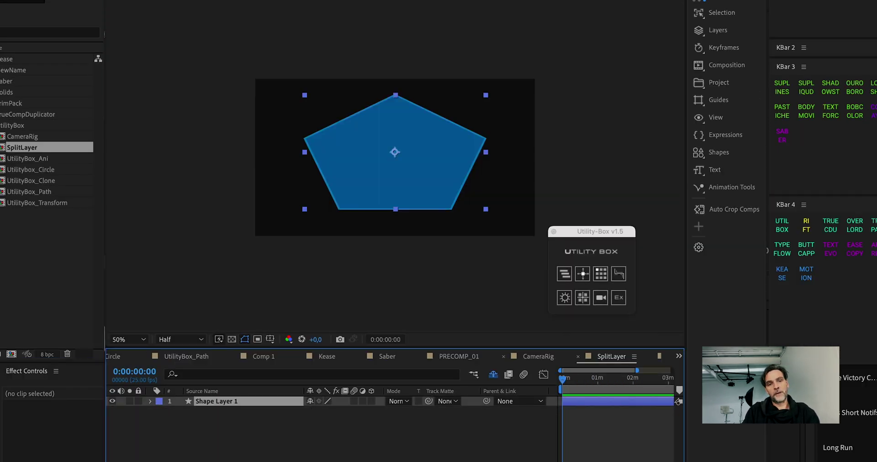
# Split the pentagon layer in the SplitLayer comp into a 2 by 4 grid with Utility Box's Grid tool
pyautogui.click(583, 297)
pyautogui.moveTo(462, 132); pyautogui.dragTo(197, 179)
pyautogui.click(184, 210)
pyautogui.write('2')
pyautogui.press('Tab')
pyautogui.write('4')
pyautogui.click(196, 265)
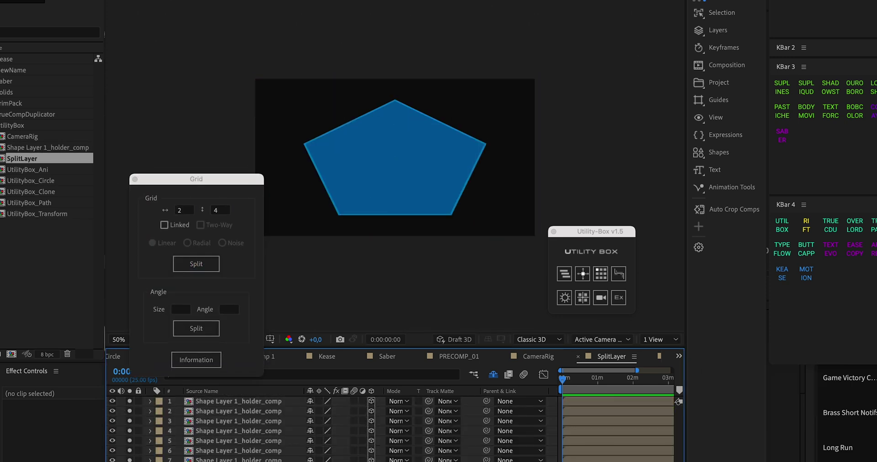
# Reopen Utility Box for the UtilityBox_Path comp and move its window down over the timeline
pyautogui.press('super+Tab')
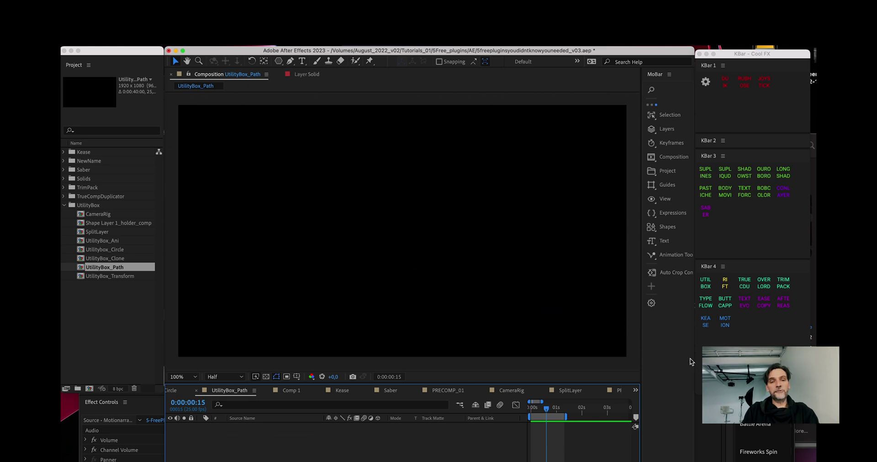
pyautogui.click(708, 285)
pyautogui.moveTo(454, 260); pyautogui.dragTo(394, 406)
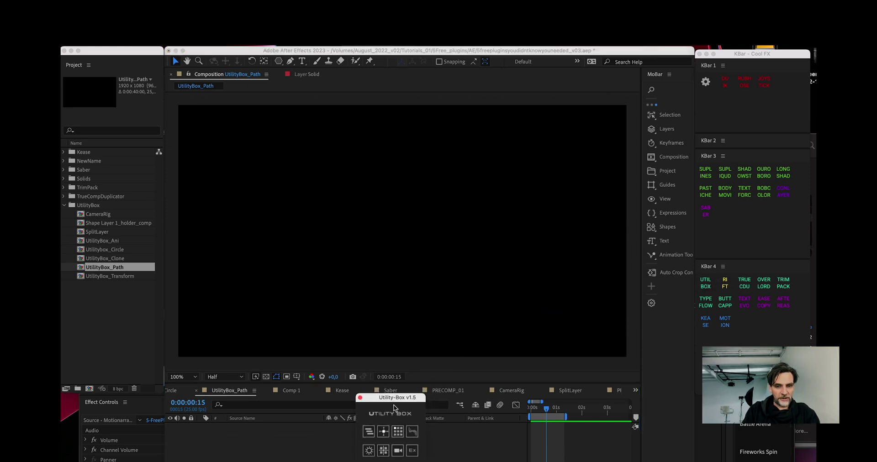
pyautogui.click(547, 455)
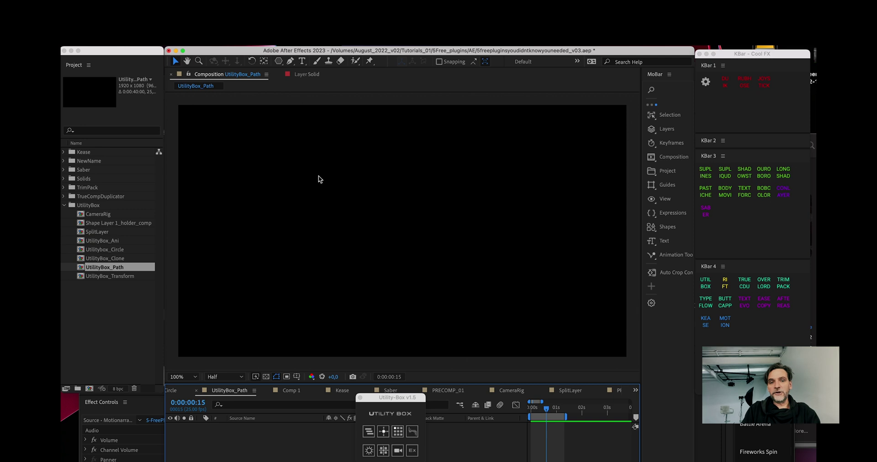
# Draw an open stepped path with two rectangular humps across the empty UtilityBox_Path composition, using the Pen tool constrained to straight horizontal and vertical segments
pyautogui.click(292, 61)
pyautogui.click(259, 243)
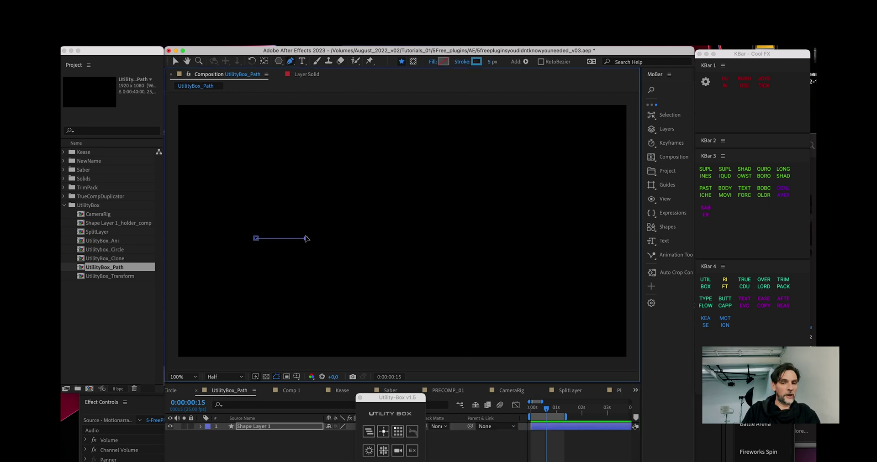
pyautogui.keyDown('shift'); pyautogui.click(346, 236); pyautogui.keyUp('shift')
pyautogui.keyDown('shift'); pyautogui.click(426, 237); pyautogui.keyUp('shift')
pyautogui.keyDown('shift'); pyautogui.click(426, 195); pyautogui.keyUp('shift')
pyautogui.keyDown('shift'); pyautogui.click(467, 194); pyautogui.keyUp('shift')
pyautogui.keyDown('shift'); pyautogui.click(466, 252); pyautogui.keyUp('shift')
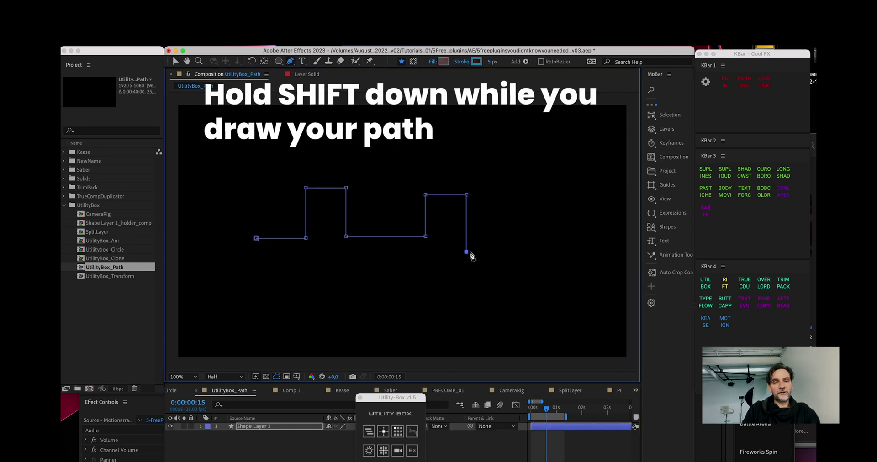
pyautogui.press('v')
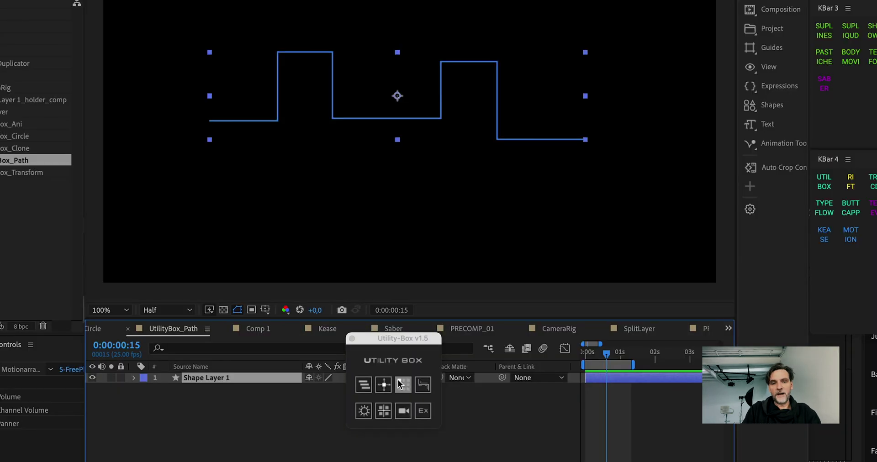
# Bring up Utility Box's Shapes settings for the drawn path and set the Shapes offset to 40
pyautogui.click(421, 387)
pyautogui.moveTo(475, 72); pyautogui.dragTo(326, 220)
pyautogui.click(317, 275)
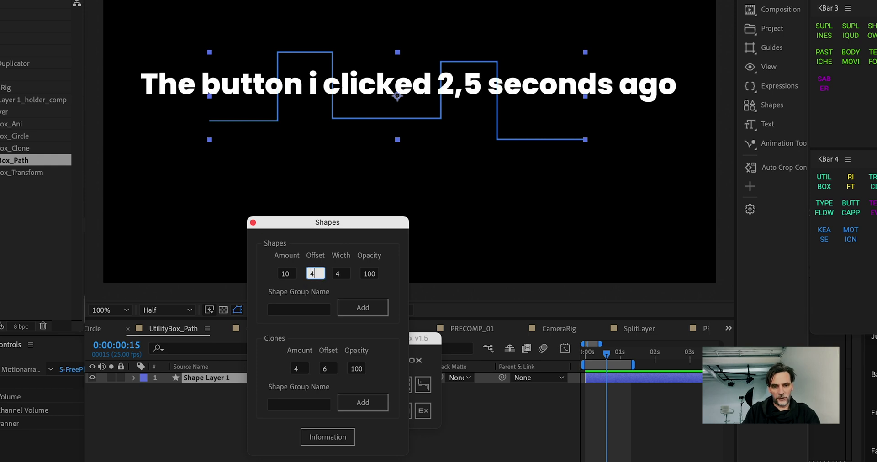
pyautogui.write('40')
pyautogui.press('Tab')
pyautogui.press('Tab')
# Reveal Shape 1 in Shape Layer 1, enter its name as the Shapes group name, add 10 offset shapes and close the Shapes window
pyautogui.click(141, 382)
pyautogui.click(144, 389)
pyautogui.click(166, 400)
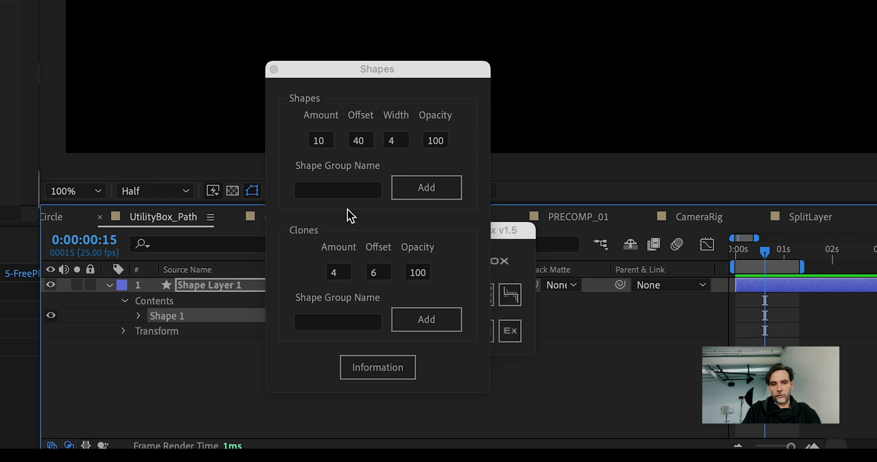
pyautogui.click(306, 311)
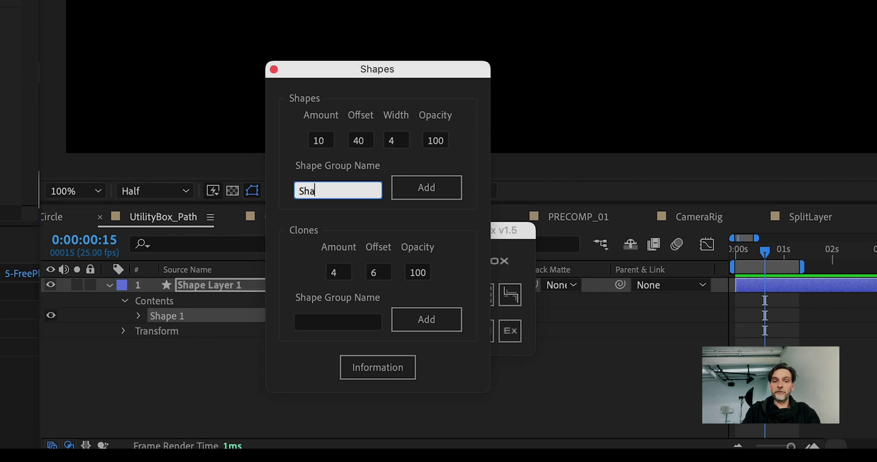
pyautogui.click(427, 188)
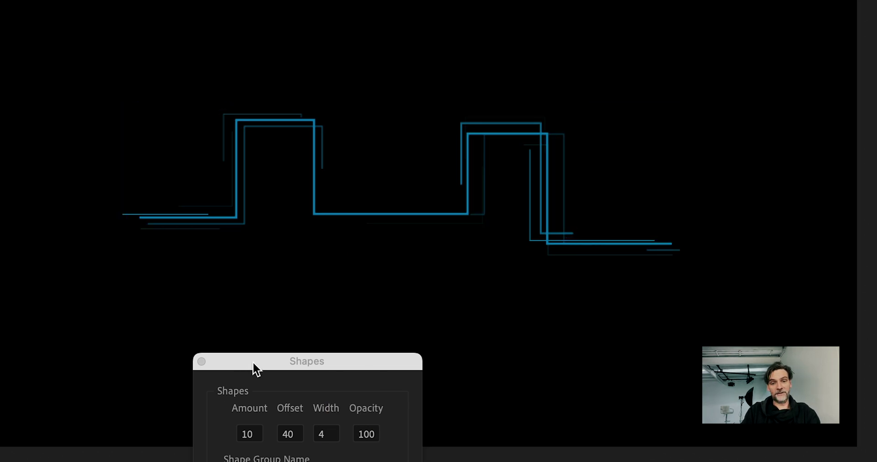
pyautogui.click(201, 362)
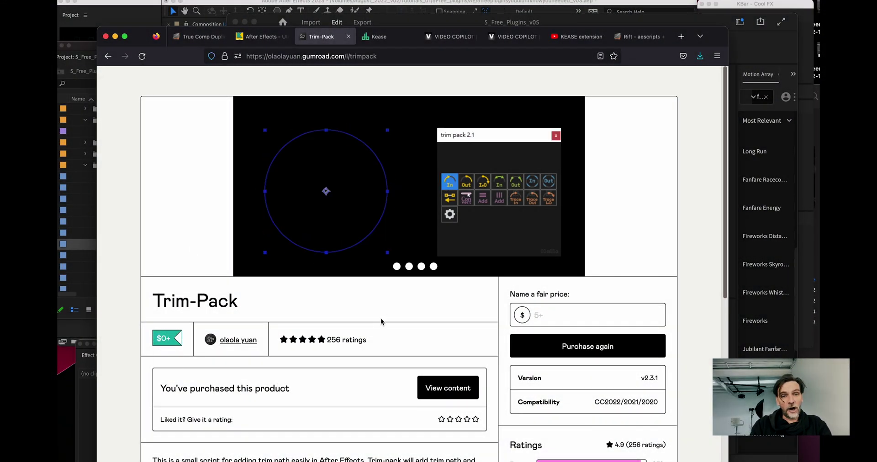
# Switch back to After Effects, apply trimPack's green In preset to Shape Layer 1 and preview the trim animation
pyautogui.press('super+Tab')
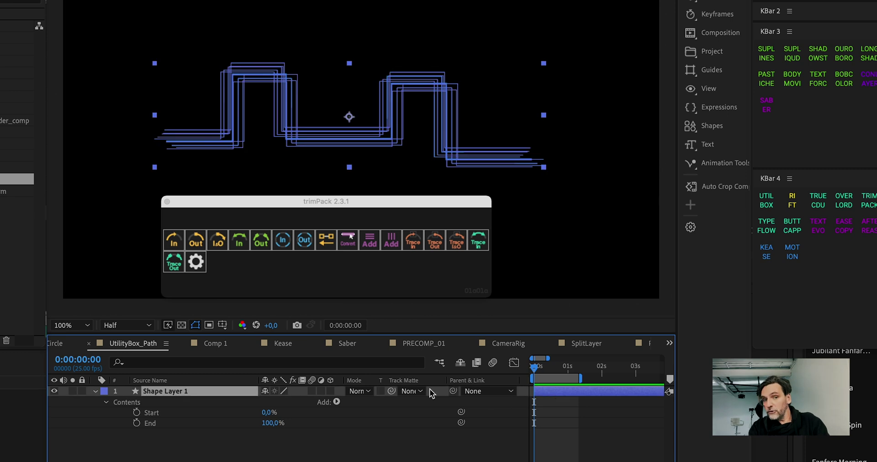
pyautogui.click(249, 246)
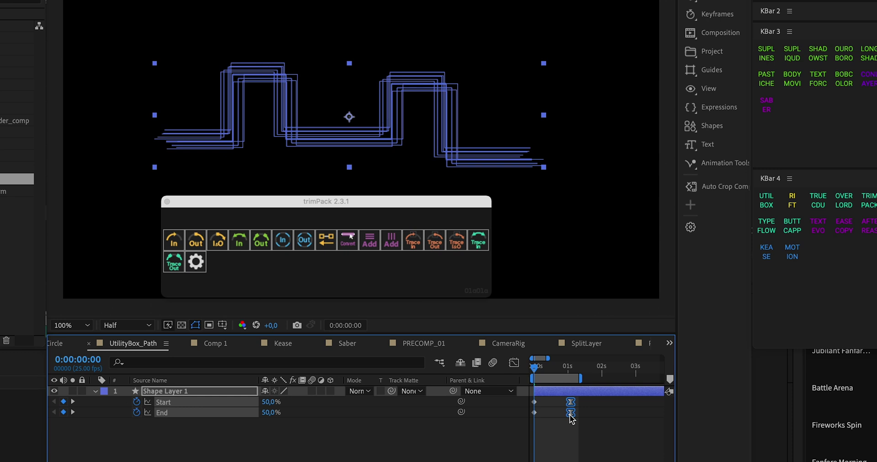
pyautogui.press('space')
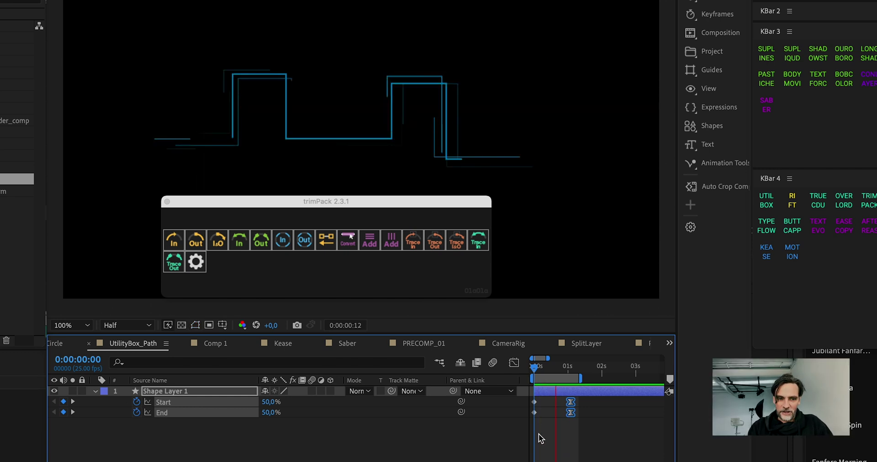
# Apply an orange trimPack Trace preset to Shape Layer 1 and scrub the timeline to check the tracing nulls
pyautogui.click(564, 392)
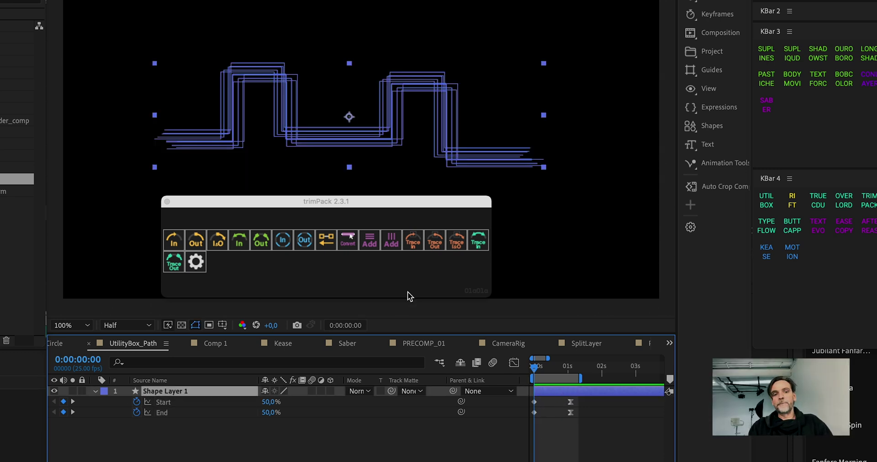
pyautogui.click(434, 243)
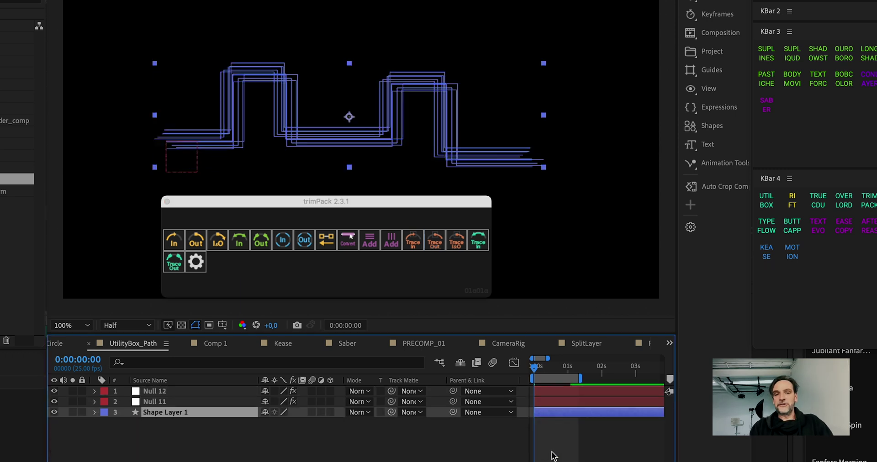
pyautogui.moveTo(548, 445); pyautogui.dragTo(571, 444)
pyautogui.moveTo(539, 368); pyautogui.dragTo(574, 387)
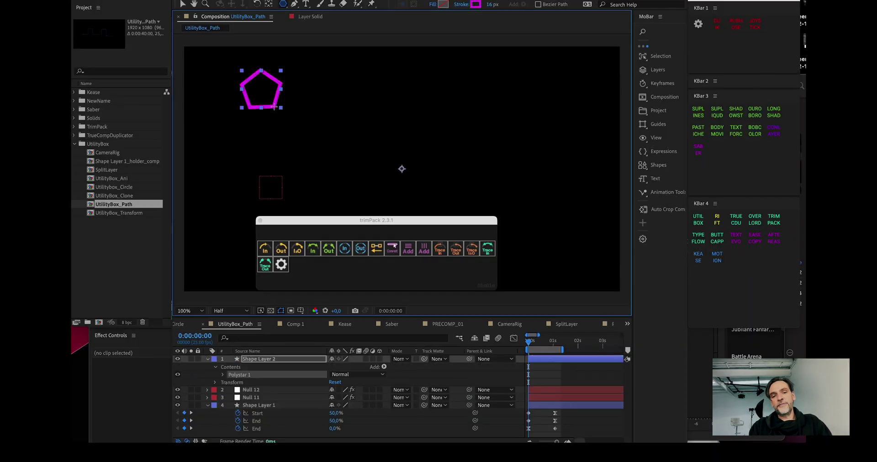
# Move the magenta pentagon towards the tracing null, parent Shape Layer 2 to that null and preview it following the path
pyautogui.moveTo(273, 85); pyautogui.dragTo(278, 142)
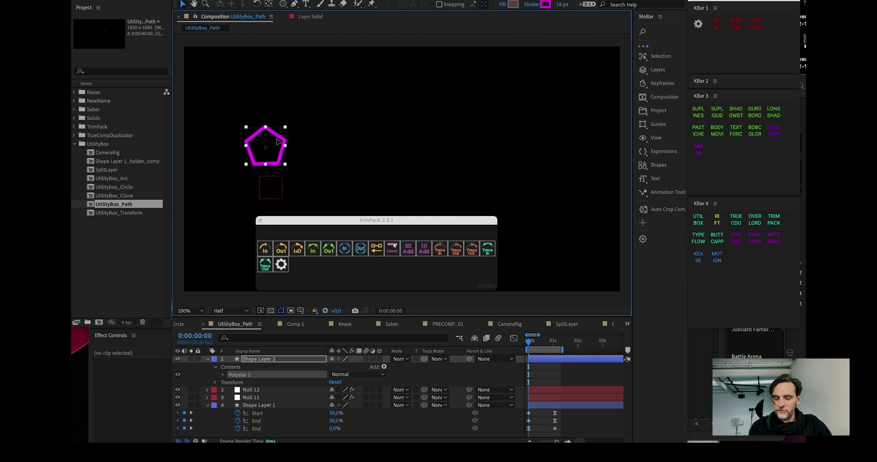
pyautogui.click(285, 362)
pyautogui.moveTo(346, 383); pyautogui.dragTo(274, 397)
pyautogui.click(540, 347)
pyautogui.press('space')
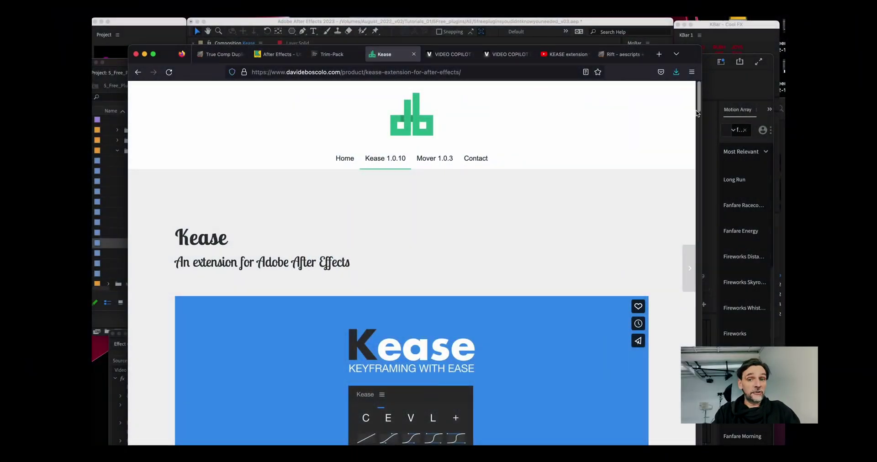
# Review the Kease page's free and Pro download options, switch to Mail, and open and close the Kease conversation
pyautogui.moveTo(698, 113); pyautogui.dragTo(662, 179)
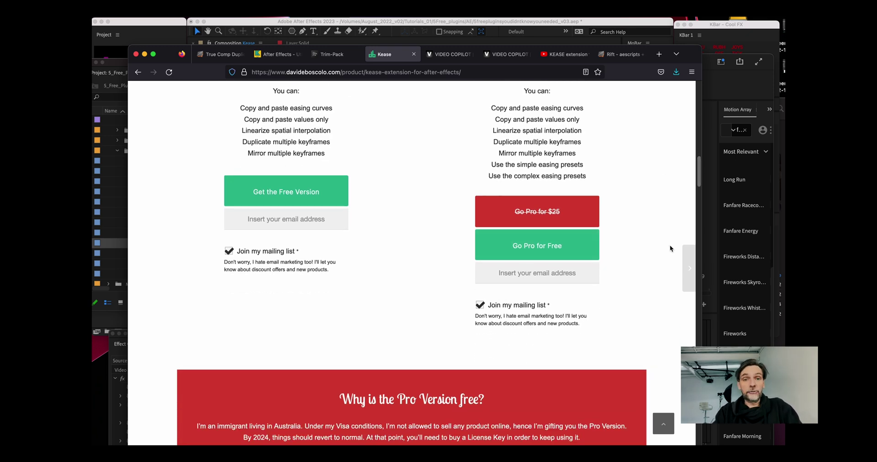
pyautogui.press('super+Tab')
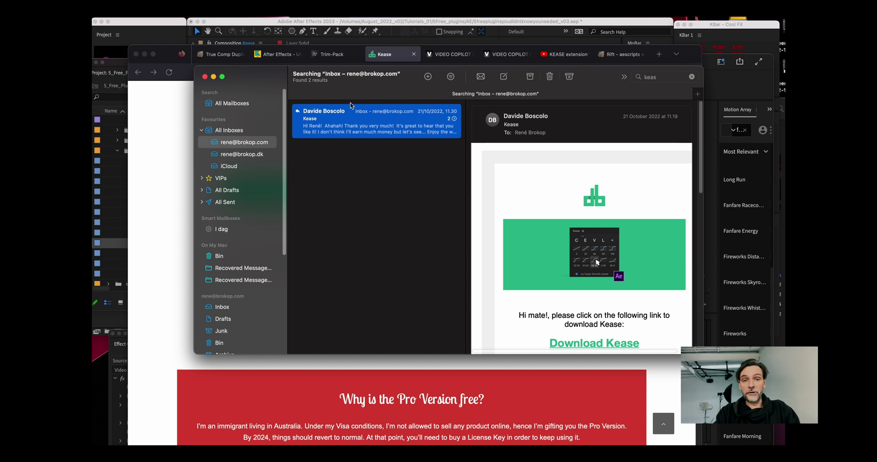
pyautogui.doubleClick(339, 118)
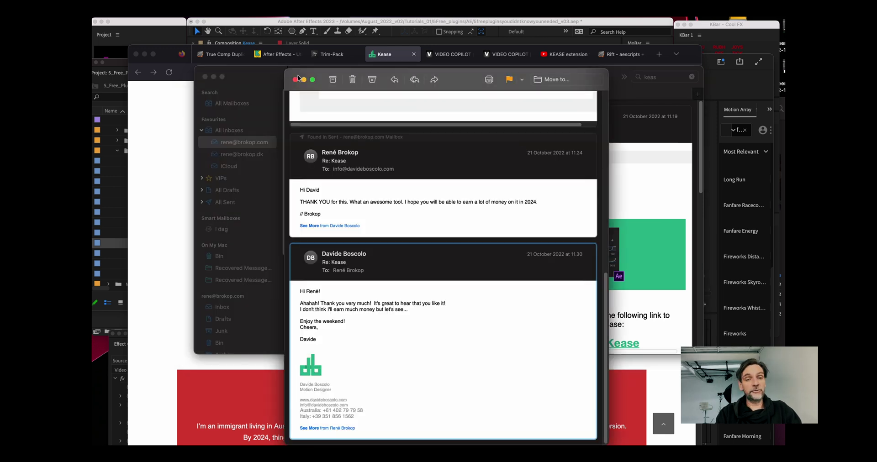
pyautogui.click(297, 79)
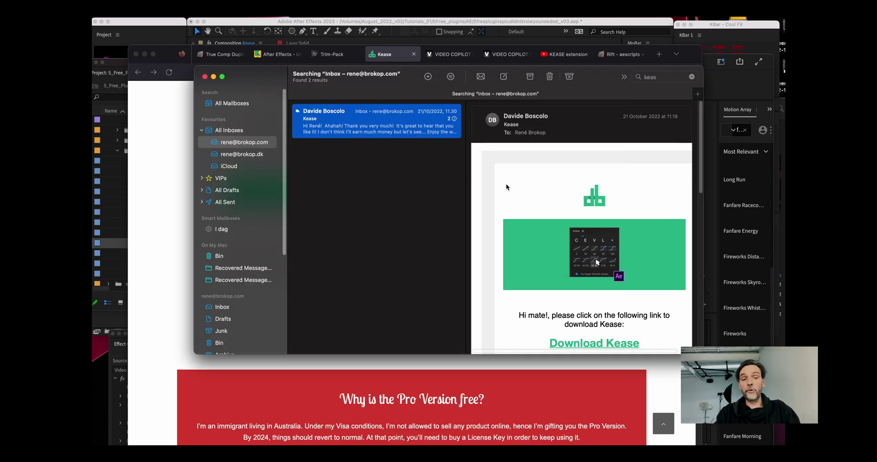
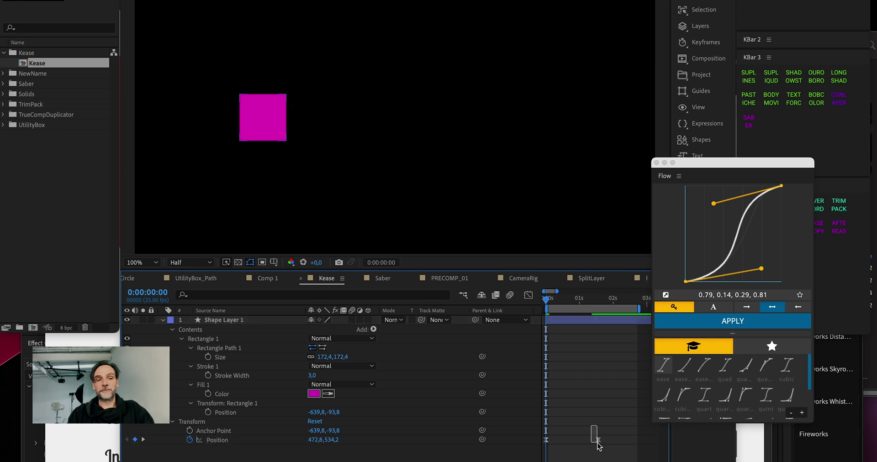
# Shape a custom Flow curve of 0.84, 0.07, 0.23, 0.92, apply it to both Position keyframes and scrub the motion
pyautogui.moveTo(593, 405); pyautogui.dragTo(540, 445)
pyautogui.moveTo(760, 269); pyautogui.dragTo(767, 284)
pyautogui.moveTo(714, 204); pyautogui.dragTo(708, 194)
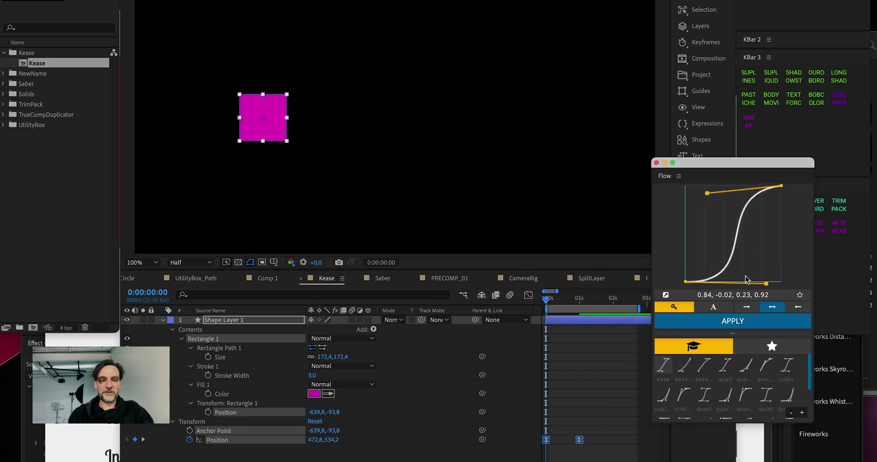
pyautogui.moveTo(766, 287); pyautogui.dragTo(766, 276)
pyautogui.click(733, 322)
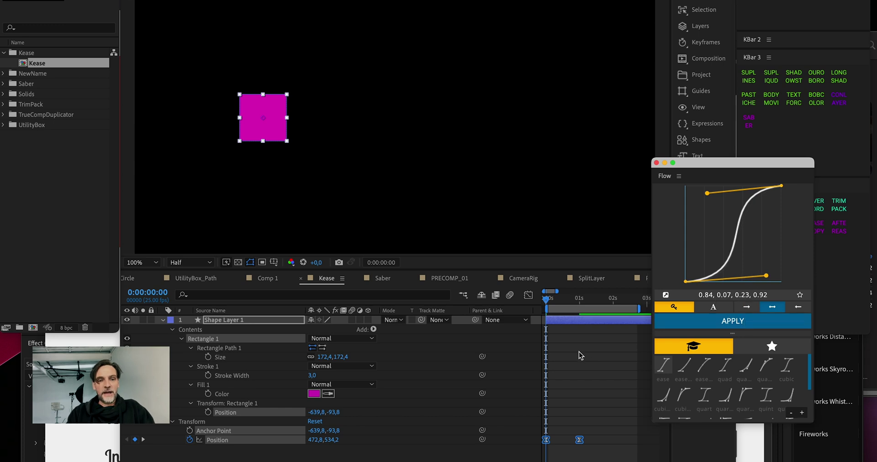
pyautogui.click(554, 305)
pyautogui.moveTo(555, 305); pyautogui.dragTo(525, 307)
# Apply Flow's linear preset to both Position keyframes of Shape Layer 1 and check the motion at the start
pyautogui.moveTo(590, 424); pyautogui.dragTo(522, 451)
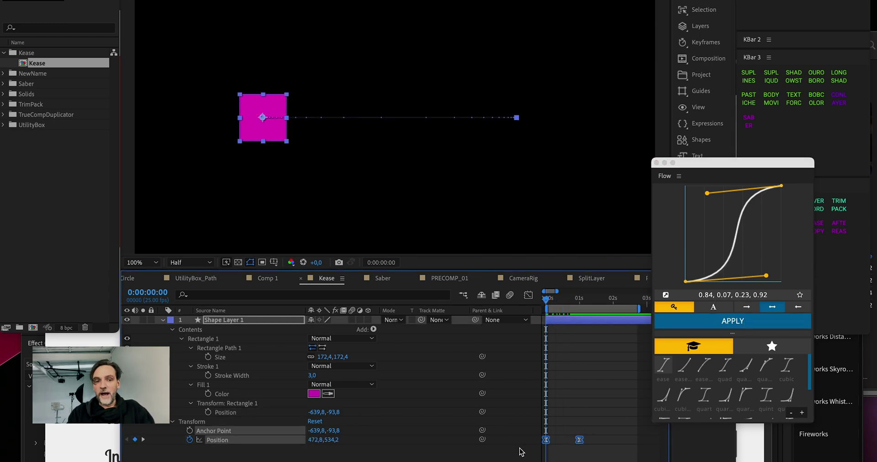
pyautogui.moveTo(810, 374); pyautogui.dragTo(802, 403)
pyautogui.click(725, 402)
pyautogui.click(713, 321)
pyautogui.click(554, 307)
pyautogui.click(551, 302)
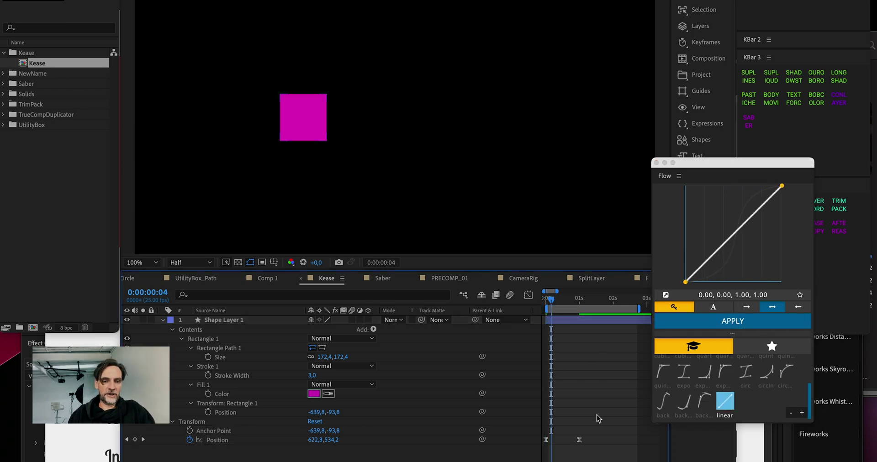
# Trim the work area to about one second, preview the linear motion and return to the first frame
pyautogui.moveTo(556, 304); pyautogui.dragTo(581, 310)
pyautogui.press('space')
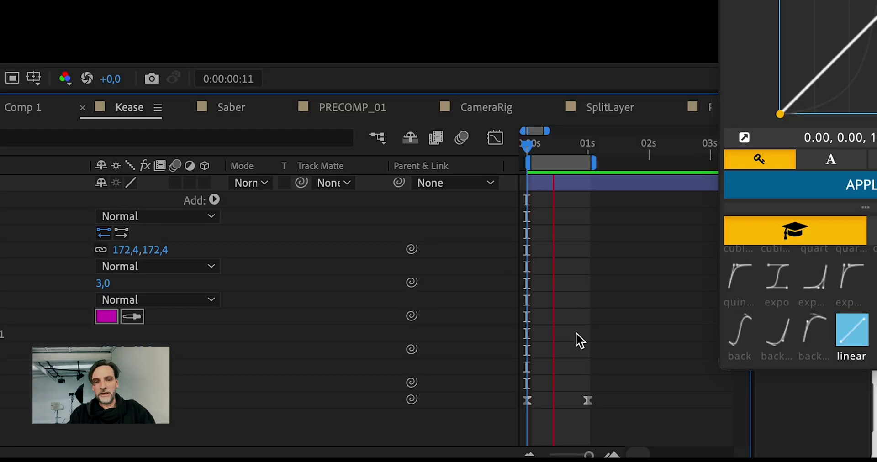
pyautogui.press('space')
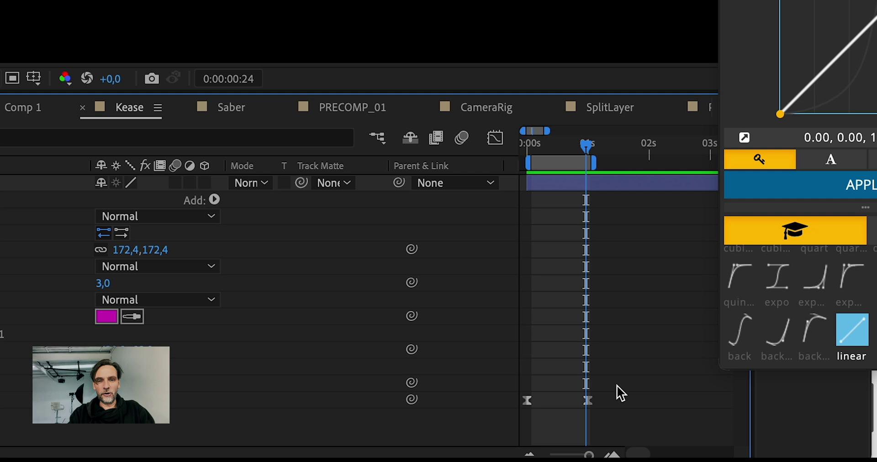
pyautogui.press('Home')
# Select both Position keyframes, show them in the Graph Editor and switch it to the speed graph
pyautogui.moveTo(609, 388); pyautogui.dragTo(504, 414)
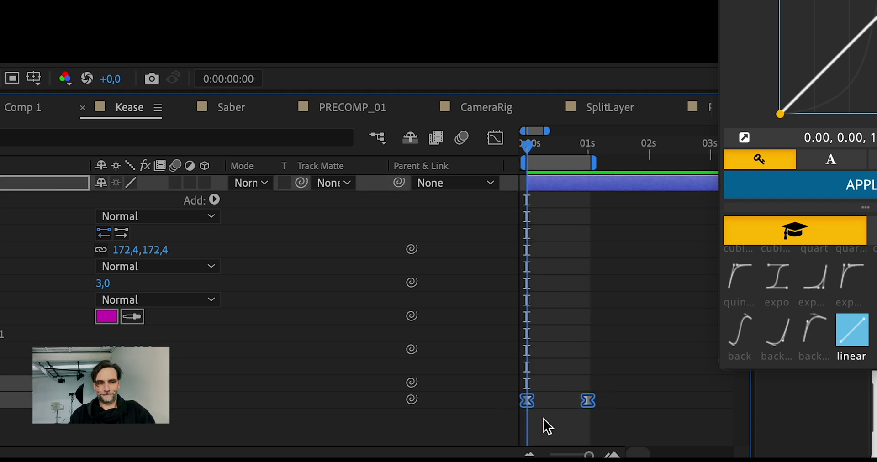
pyautogui.click(550, 427)
pyautogui.moveTo(613, 402); pyautogui.dragTo(505, 416)
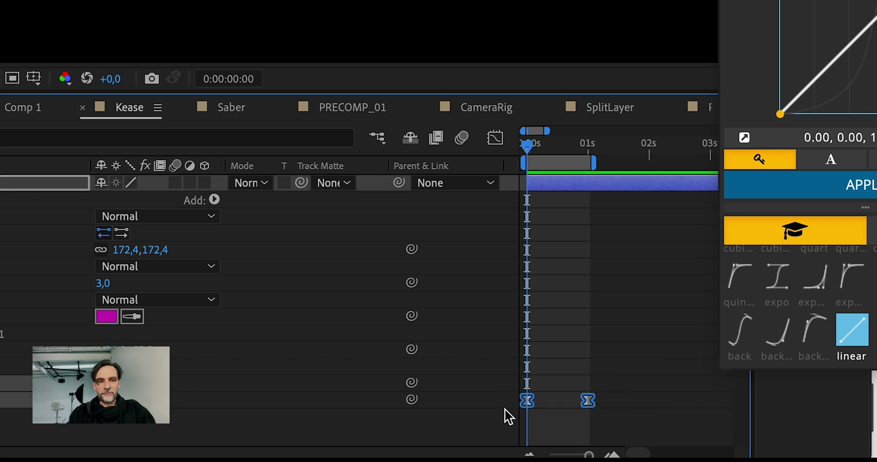
pyautogui.click(496, 138)
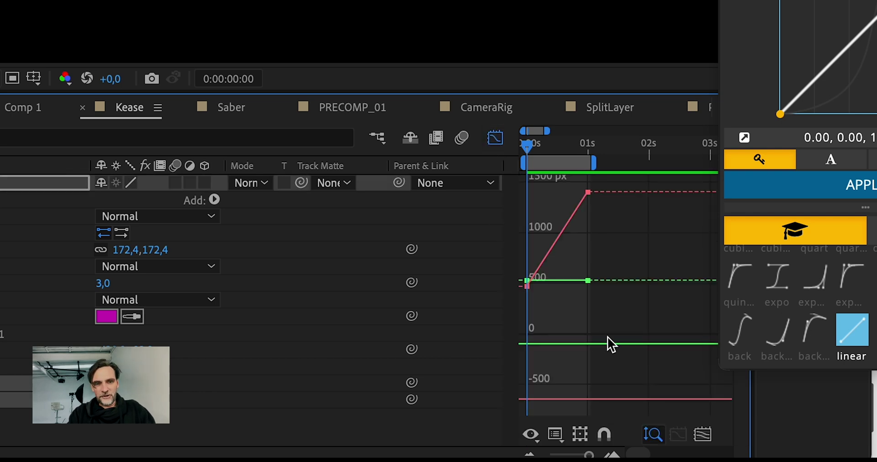
pyautogui.moveTo(618, 416); pyautogui.dragTo(507, 177)
pyautogui.click(586, 410)
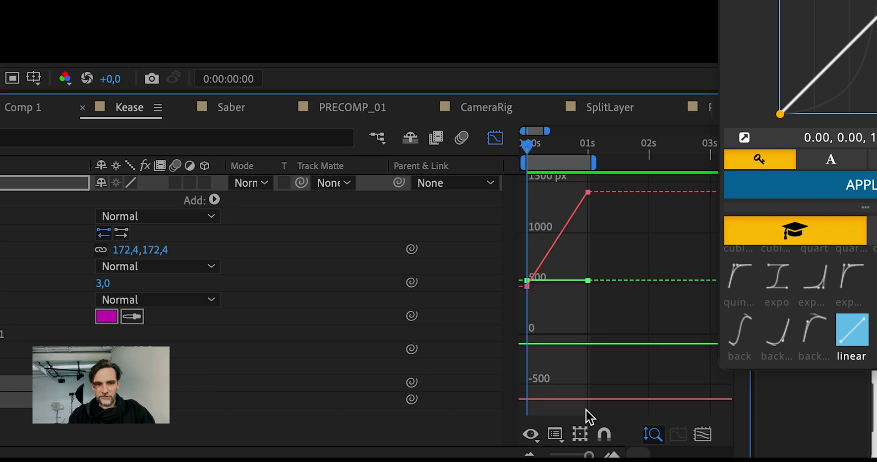
pyautogui.click(557, 436)
pyautogui.click(603, 340)
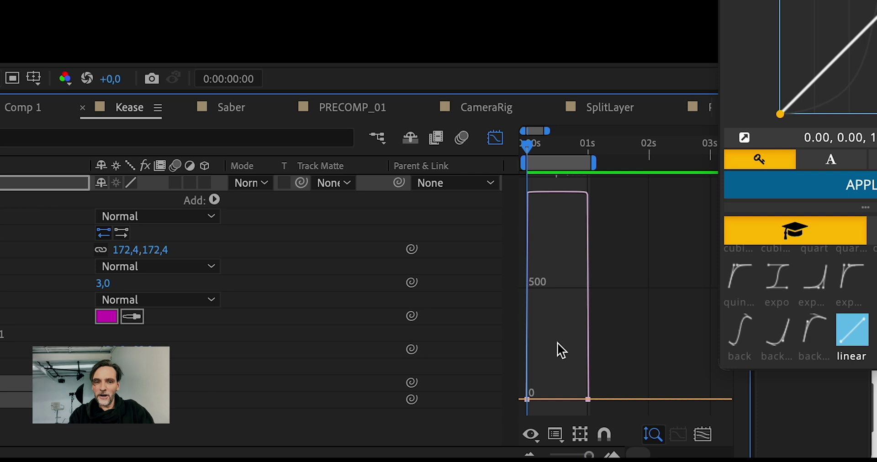
# Enlarge the Graph Editor view to the one-second move and isolate the layer Position's speed curve
pyautogui.moveTo(561, 92); pyautogui.dragTo(559, 55)
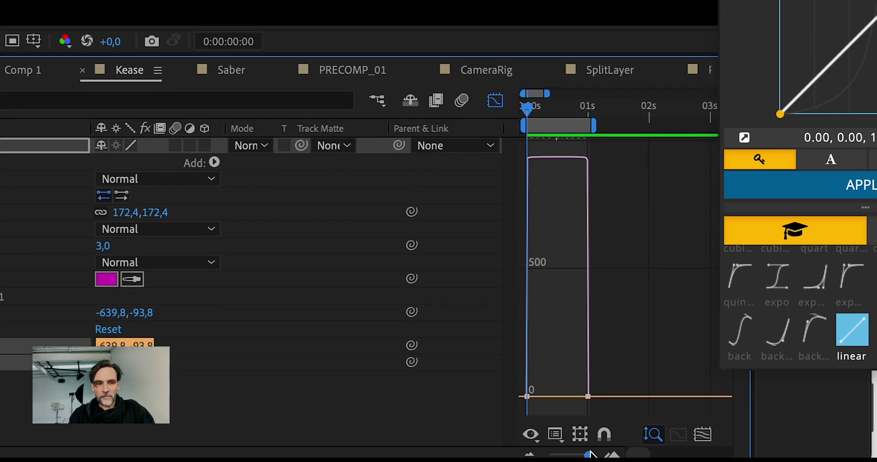
pyautogui.moveTo(590, 455); pyautogui.dragTo(591, 456)
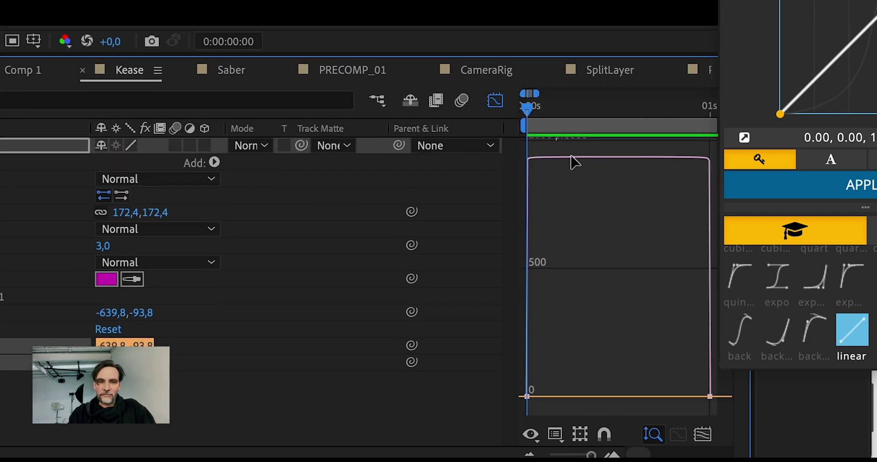
pyautogui.click(9, 345)
pyautogui.click(9, 313)
pyautogui.click(9, 362)
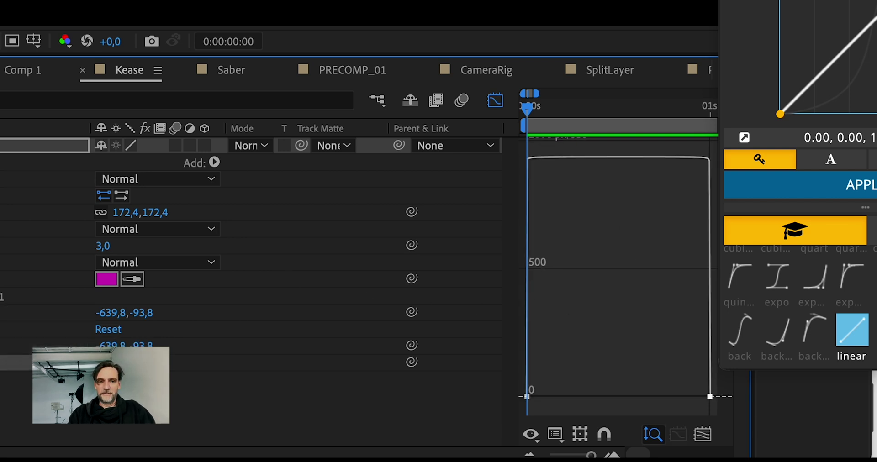
# Move the Flow panel aside, open Kease and apply its 0 preset to both Position keyframes in the graph
pyautogui.moveTo(666, 147); pyautogui.dragTo(764, 329)
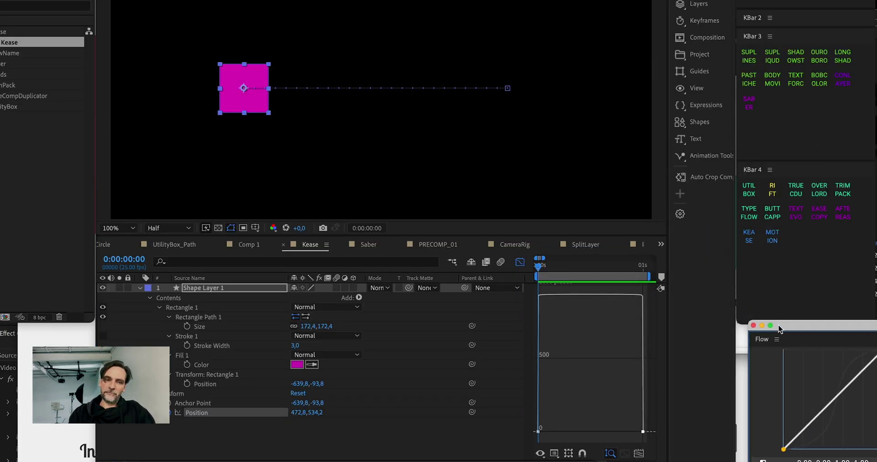
pyautogui.click(749, 236)
pyautogui.moveTo(420, 213); pyautogui.dragTo(417, 188)
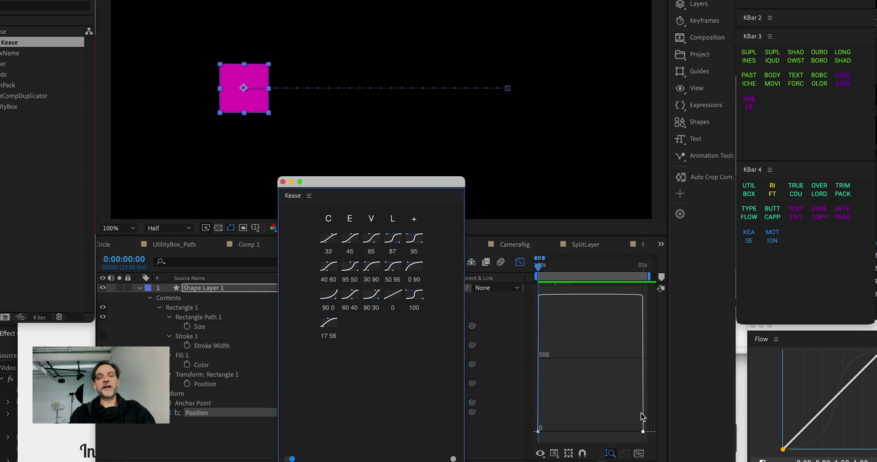
pyautogui.moveTo(656, 408); pyautogui.dragTo(530, 448)
pyautogui.click(393, 304)
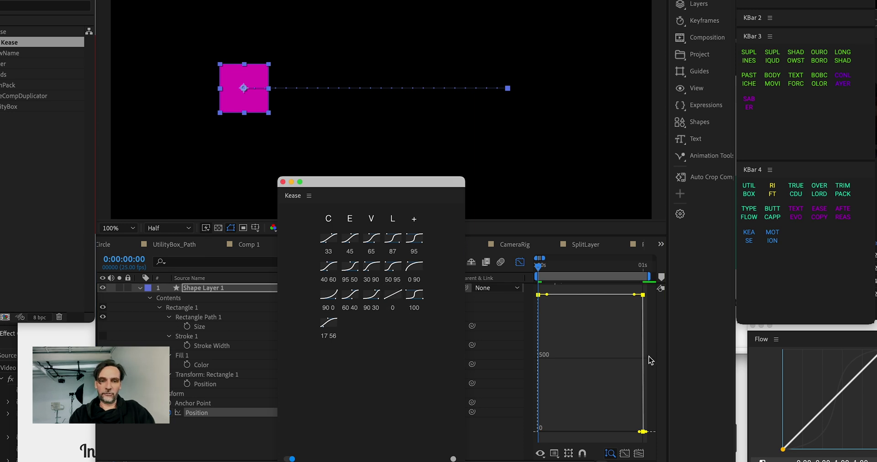
# Move the Kease panel clear of the timeline, leave the Graph Editor and reselect both Position keyframes
pyautogui.moveTo(384, 182); pyautogui.dragTo(326, 288)
pyautogui.click(520, 263)
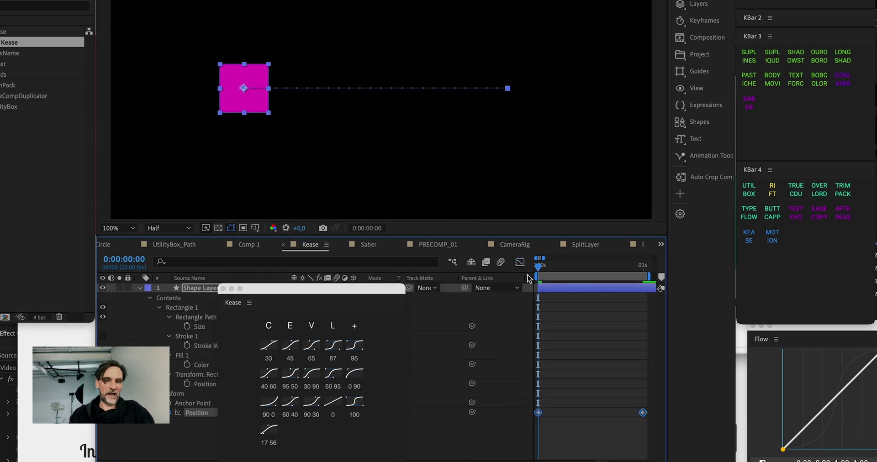
pyautogui.click(602, 361)
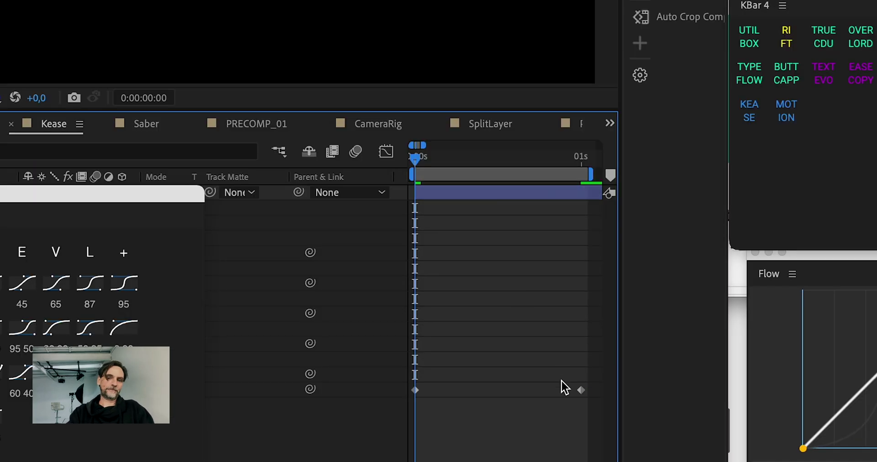
pyautogui.moveTo(586, 371); pyautogui.dragTo(409, 408)
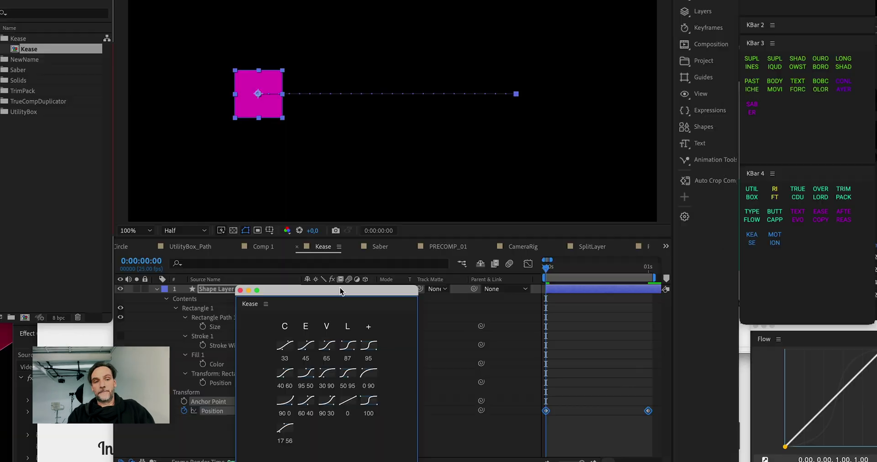
# Close the Kease and Flow panels and shrink the KBar window to clear the workspace
pyautogui.moveTo(73, 195); pyautogui.dragTo(359, 249)
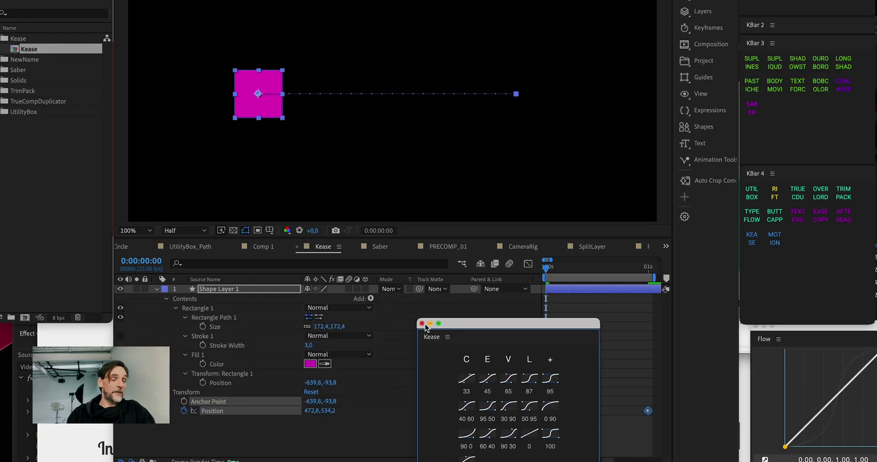
pyautogui.click(423, 324)
pyautogui.click(585, 363)
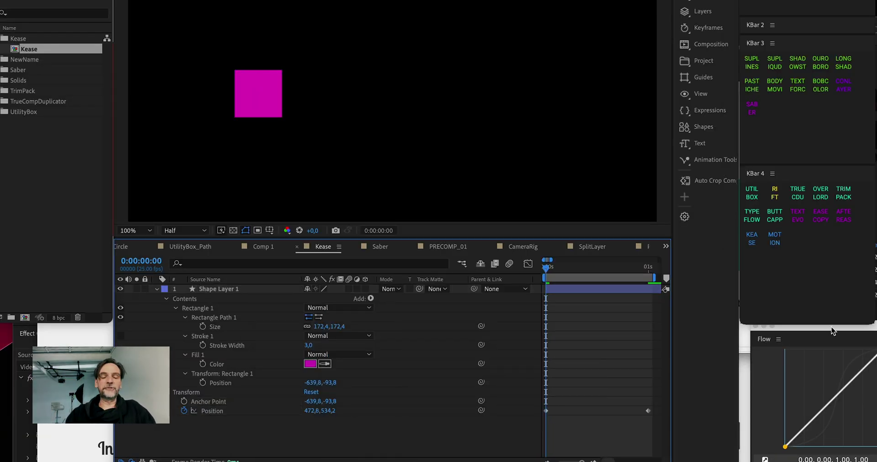
pyautogui.click(767, 328)
pyautogui.moveTo(871, 323); pyautogui.dragTo(859, 296)
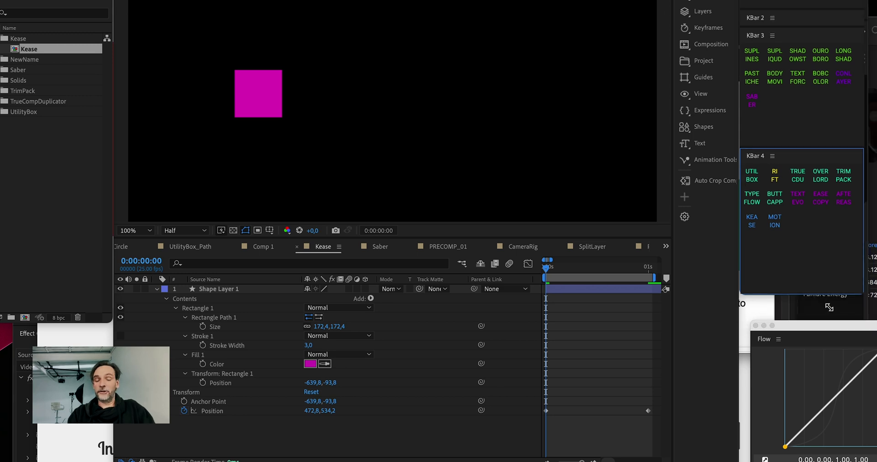
pyautogui.moveTo(778, 330); pyautogui.dragTo(771, 328)
pyautogui.click(749, 324)
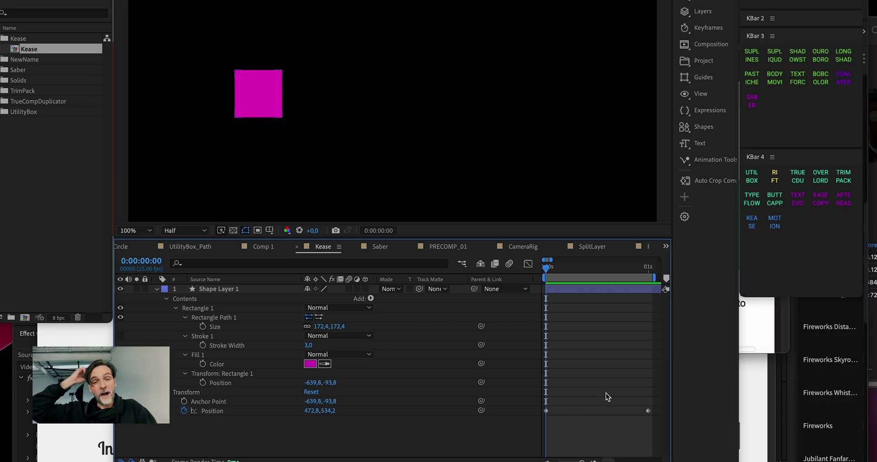
# Reopen Kease, apply its 45 preset to both Position keyframes and preview the eased motion
pyautogui.click(649, 411)
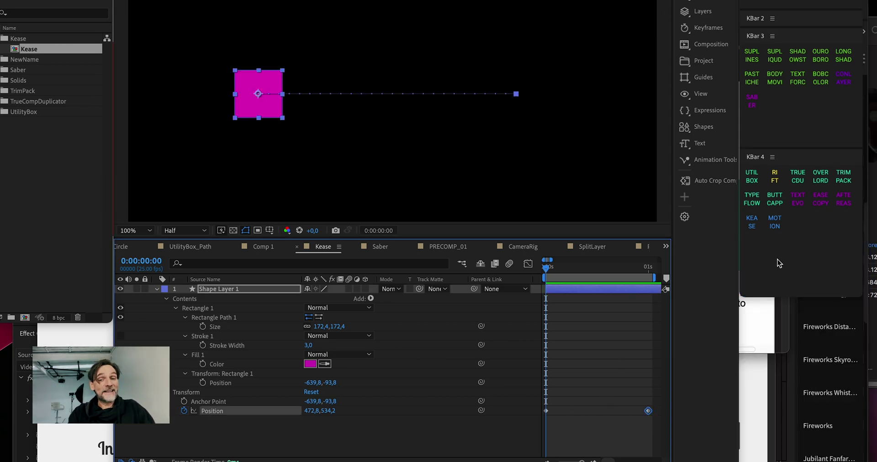
pyautogui.click(755, 225)
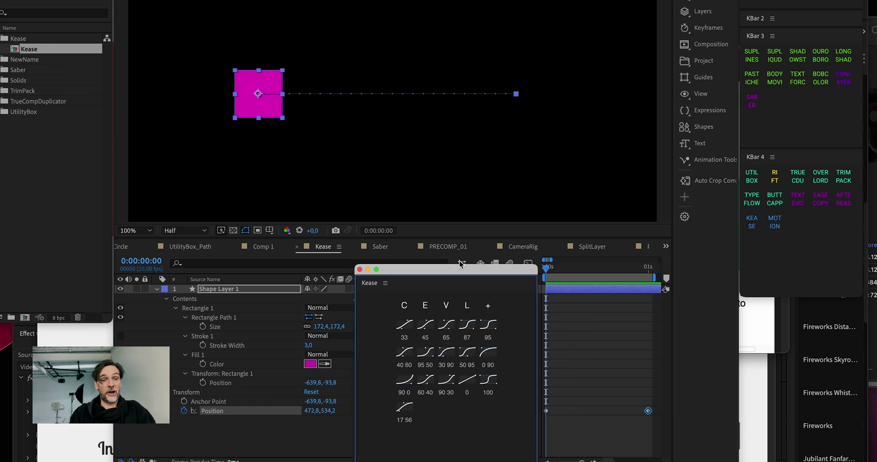
pyautogui.moveTo(529, 330); pyautogui.dragTo(434, 232)
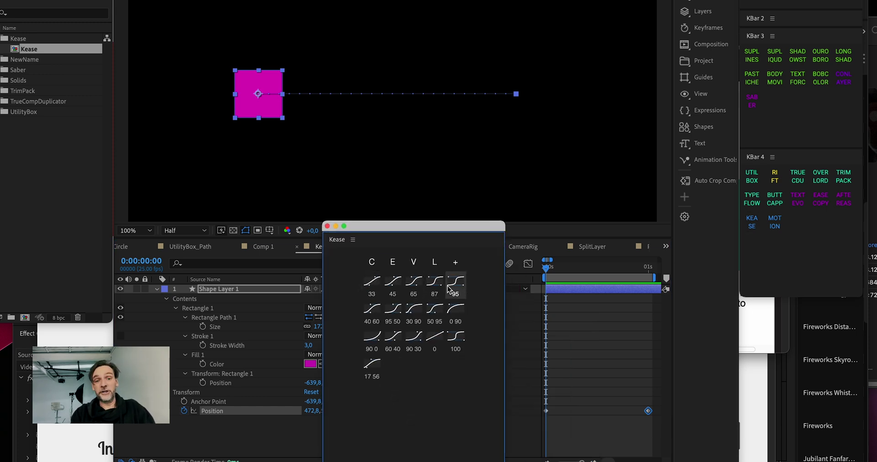
pyautogui.moveTo(657, 404); pyautogui.dragTo(533, 427)
pyautogui.click(393, 280)
pyautogui.press('space')
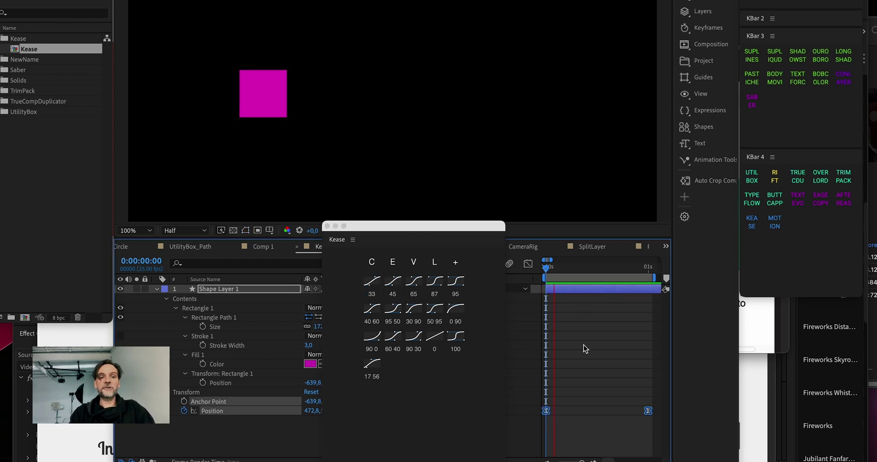
# Apply Kease's 30 90 preset to the Position keyframes and preview the animation
pyautogui.click(413, 311)
pyautogui.click(575, 259)
pyautogui.press('space')
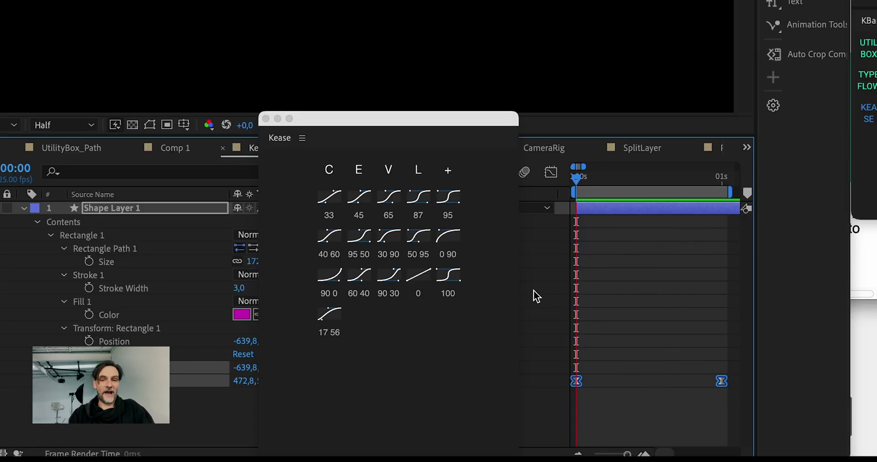
# Show Kease's additional preset set, apply the 0 42 bounce preset to the Position keyframes and preview it from the start
pyautogui.click(450, 171)
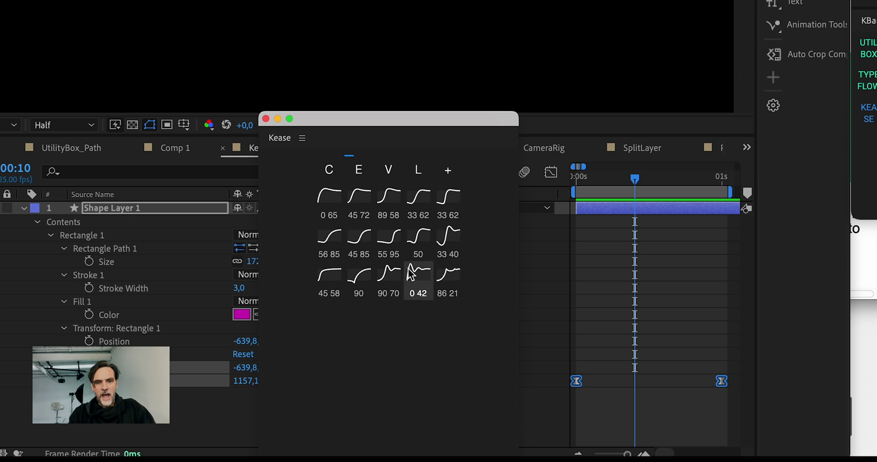
pyautogui.click(418, 275)
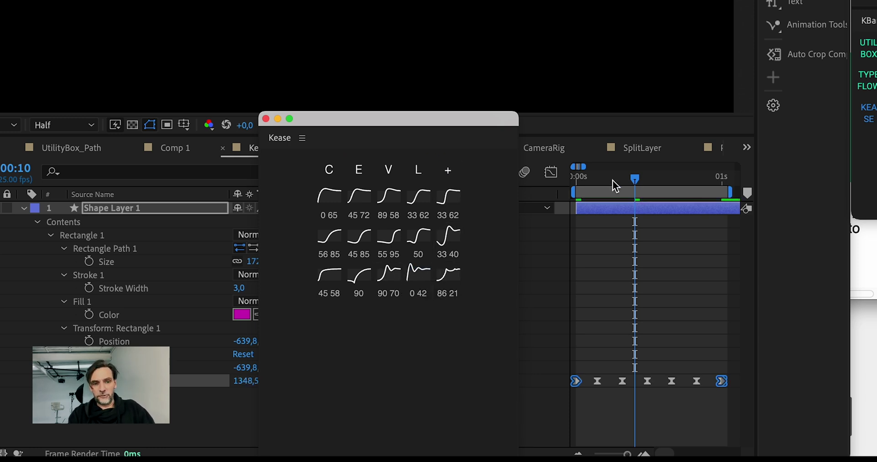
pyautogui.moveTo(608, 182); pyautogui.dragTo(528, 198)
pyautogui.click(587, 265)
pyautogui.press('space')
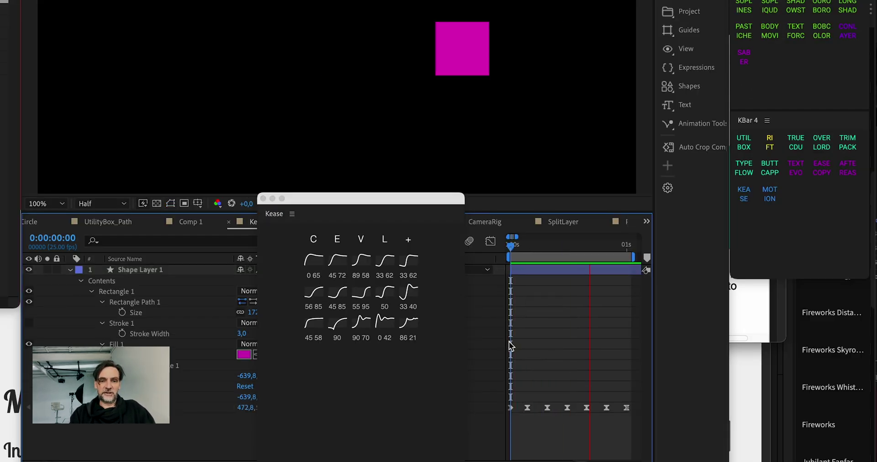
# Stretch the full set of Position bounce keyframes proportionally so the last one lands at about two seconds
pyautogui.click(567, 408)
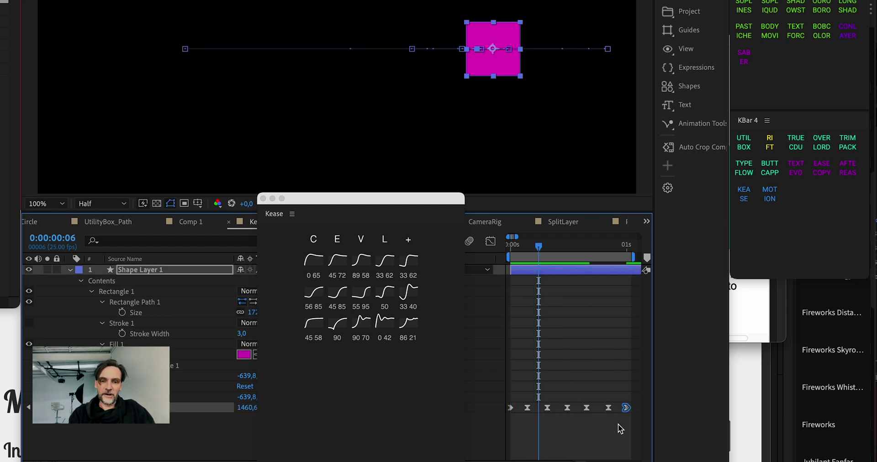
pyautogui.press('-')
pyautogui.press('-')
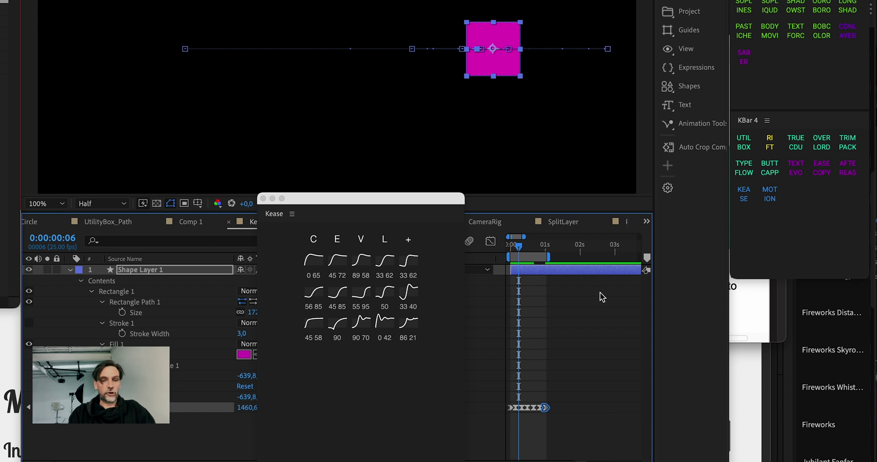
pyautogui.moveTo(588, 421); pyautogui.dragTo(471, 383)
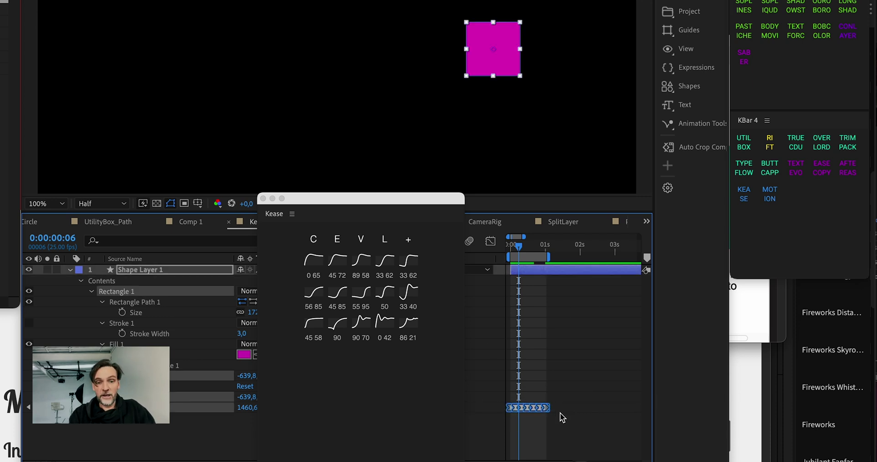
pyautogui.moveTo(565, 432); pyautogui.dragTo(462, 390)
pyautogui.click(520, 408)
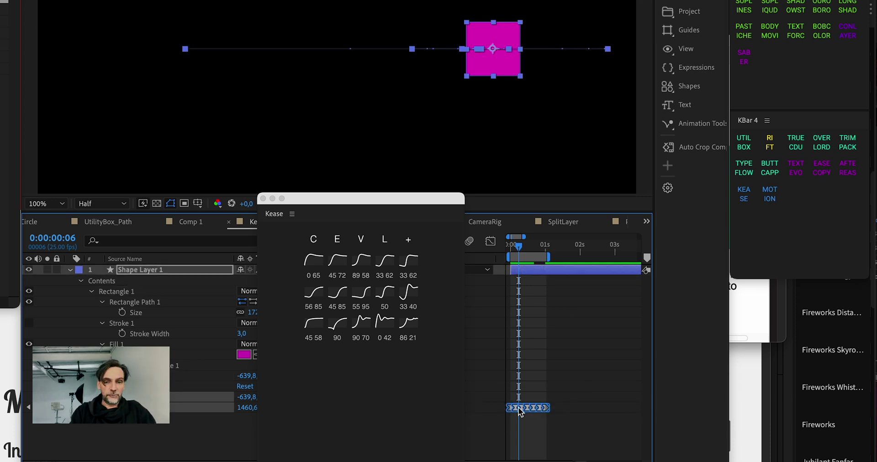
pyautogui.moveTo(549, 412); pyautogui.dragTo(581, 416)
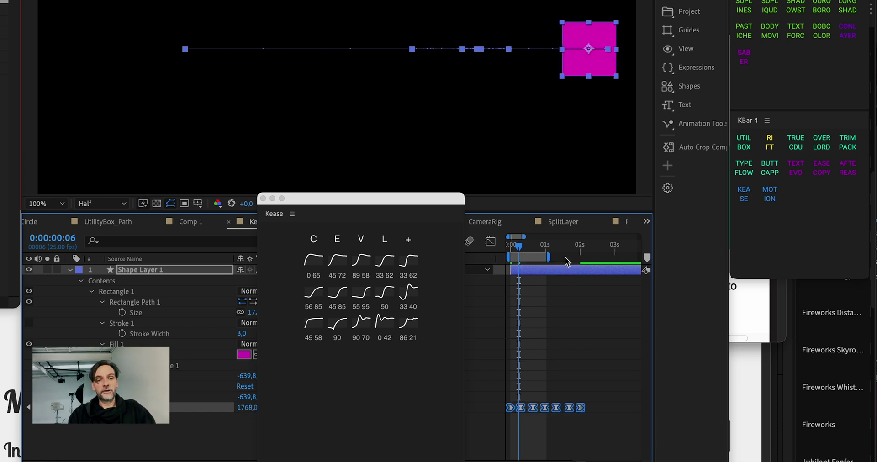
# Extend the work area end to two seconds, fine-tune the late bounce keyframes' timing and preview the slower bounce
pyautogui.moveTo(554, 257); pyautogui.dragTo(581, 258)
pyautogui.click(573, 410)
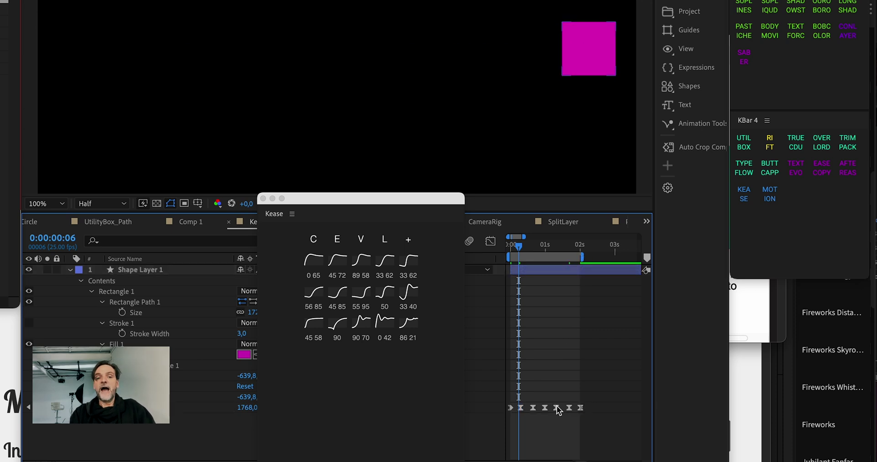
pyautogui.click(558, 408)
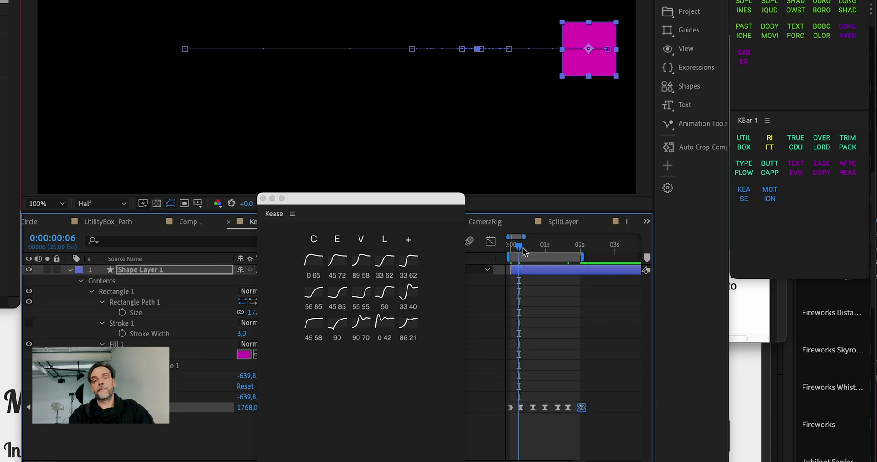
pyautogui.press('space')
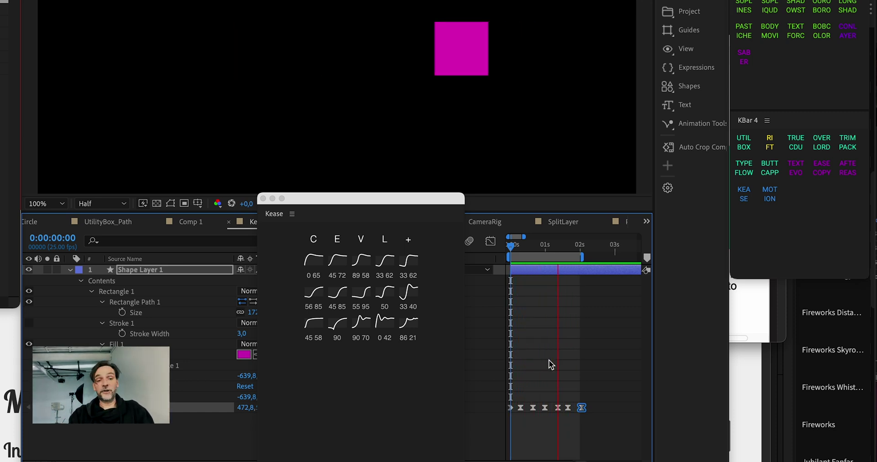
pyautogui.press('space')
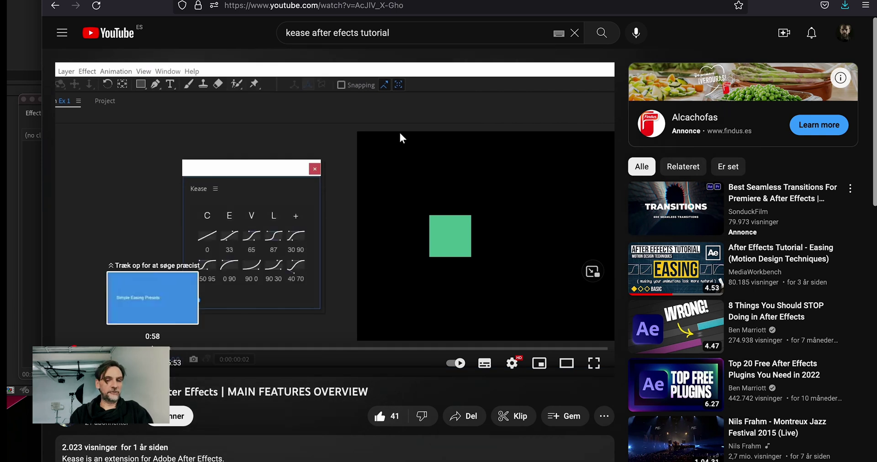
# Skim the Kease main features overview video on YouTube by skipping to several later points
pyautogui.click(153, 348)
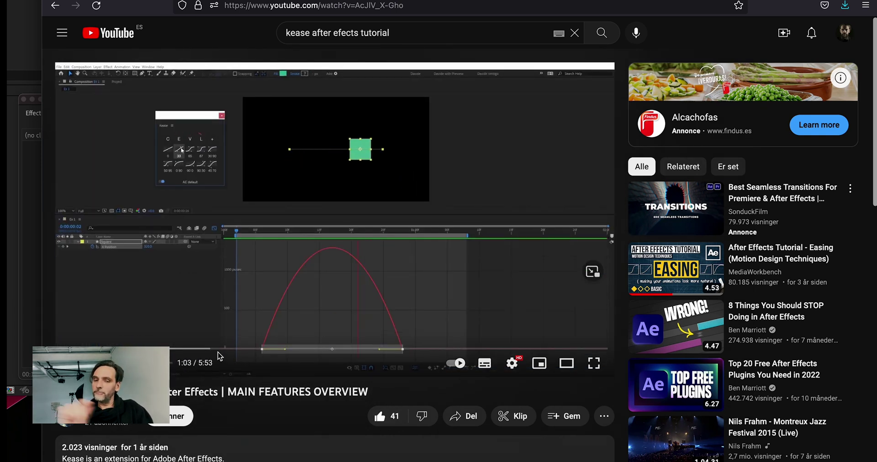
pyautogui.click(232, 349)
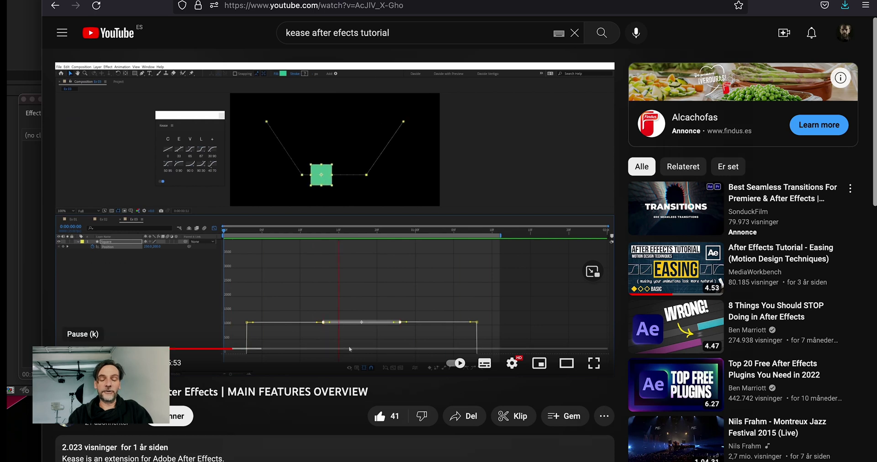
pyautogui.click(349, 350)
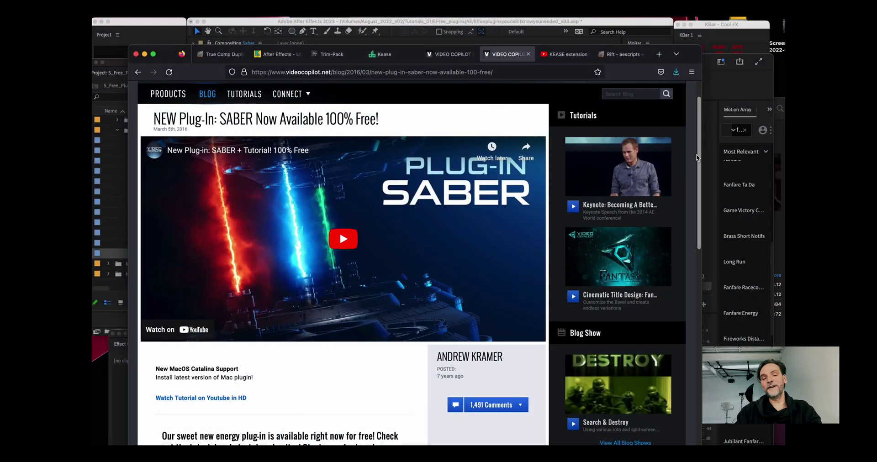
# View the Saber plug-in page on Video Copilot, switch to After Effects and add a black solid to the Saber composition
pyautogui.scroll(2, 659, 172)
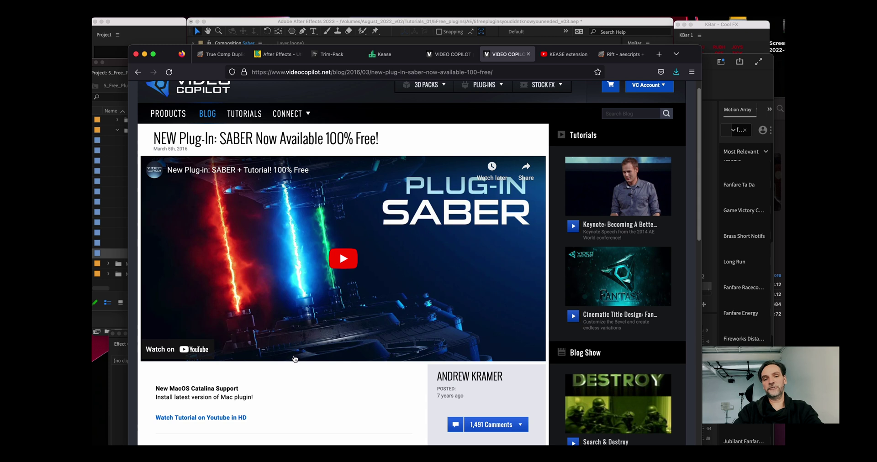
pyautogui.press('super+Tab')
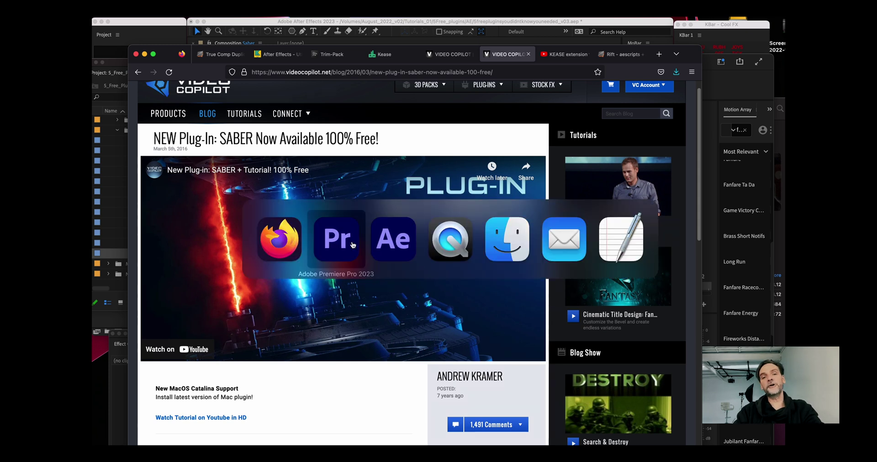
pyautogui.rightClick(524, 361)
pyautogui.moveTo(548, 365)
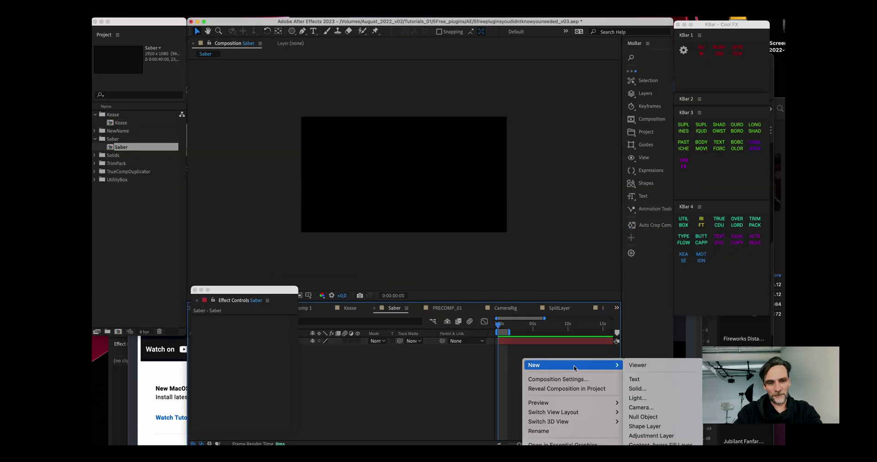
pyautogui.click(636, 389)
pyautogui.click(544, 319)
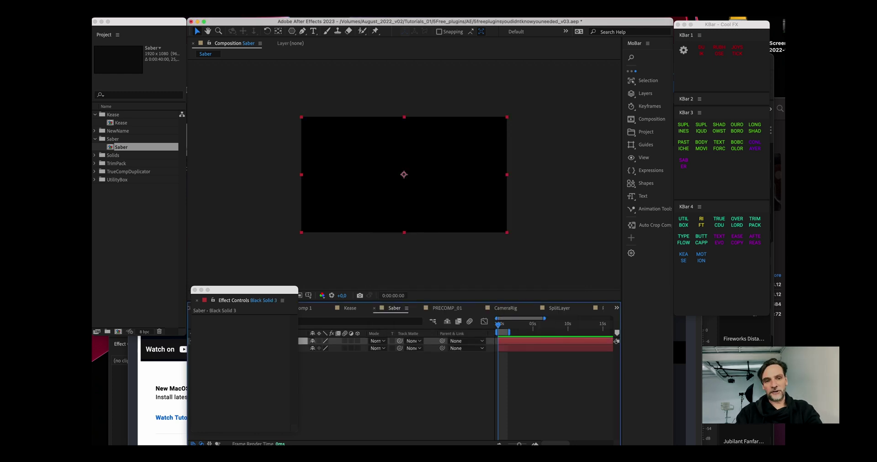
# Apply Video Copilot's Saber effect to the new black solid
pyautogui.click(254, 13)
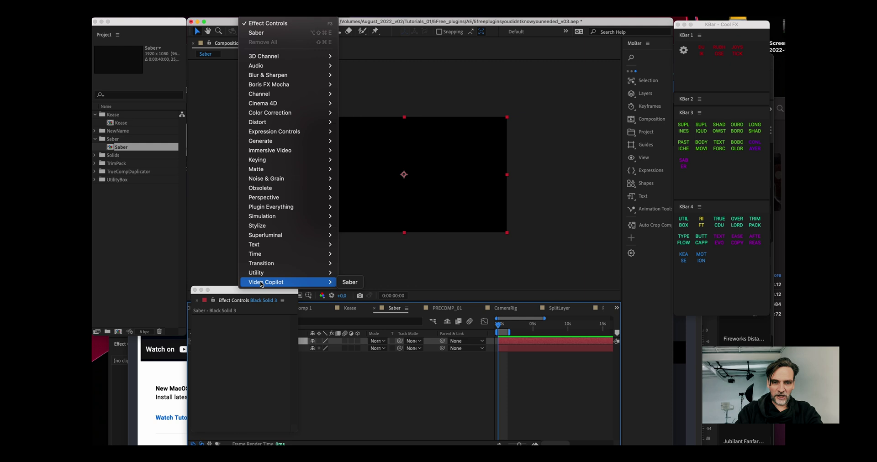
pyautogui.click(350, 283)
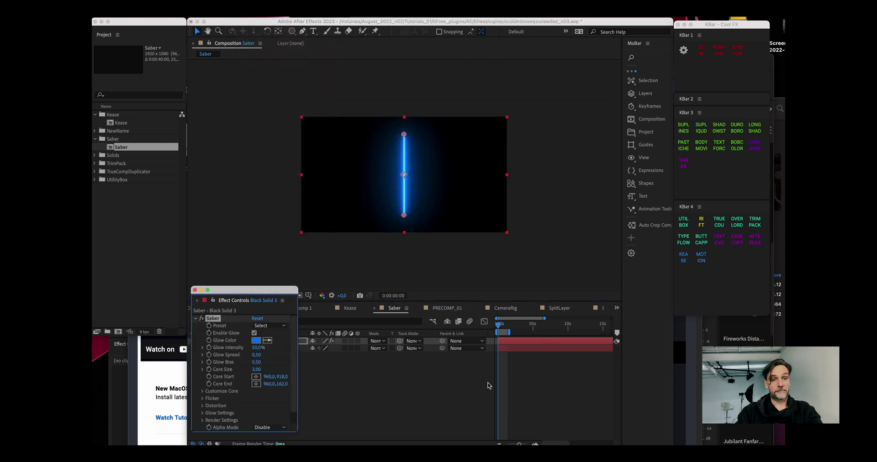
pyautogui.click(518, 344)
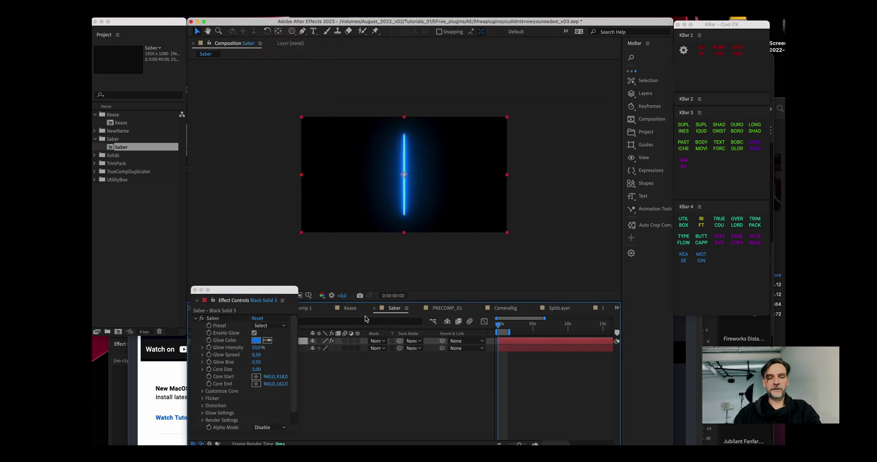
# Try other hues for Saber's Glow Color and set it to a pinkish red
pyautogui.scroll(2, 449, 277)
pyautogui.click(256, 340)
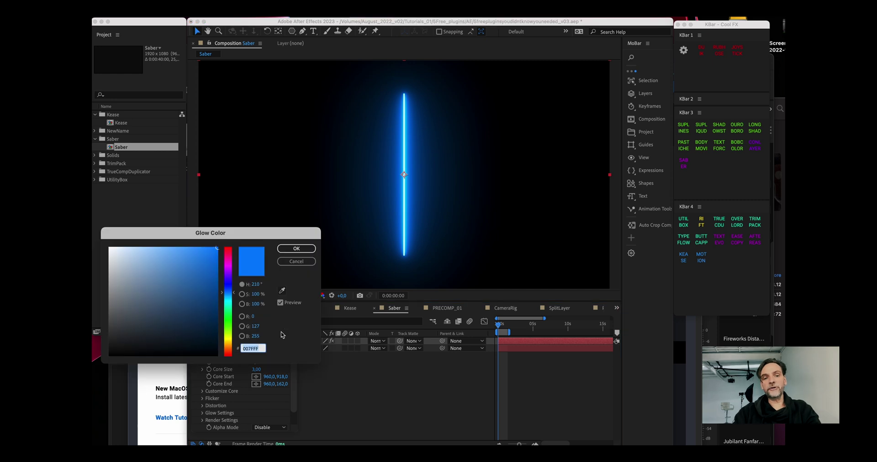
pyautogui.click(228, 325)
pyautogui.moveTo(232, 267); pyautogui.dragTo(231, 255)
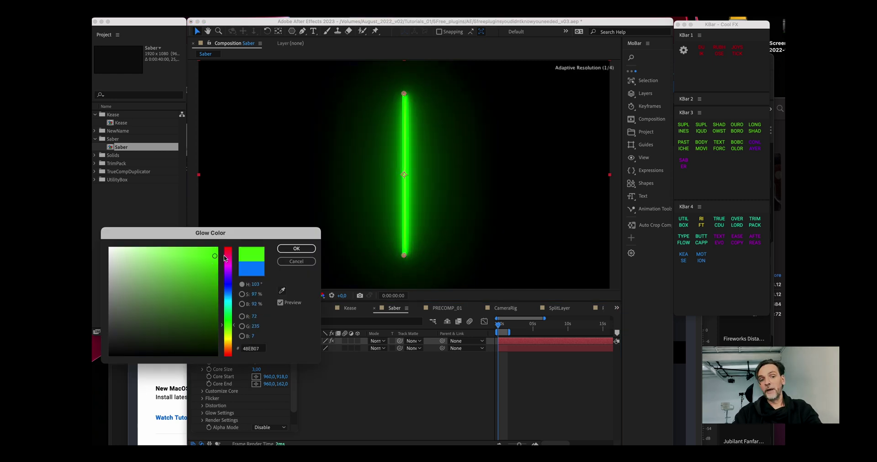
pyautogui.click(288, 250)
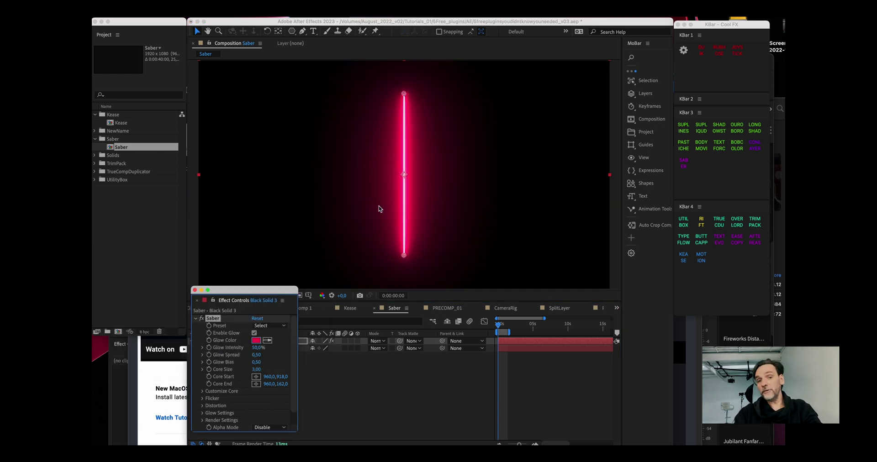
# Tilt the saber beam by moving Core Start to about 900, 996 and Core End to about 656, 170
pyautogui.moveTo(404, 94); pyautogui.dragTo(369, 88)
pyautogui.moveTo(404, 256); pyautogui.dragTo(473, 274)
pyautogui.moveTo(369, 89); pyautogui.dragTo(338, 95)
pyautogui.moveTo(472, 275); pyautogui.dragTo(392, 272)
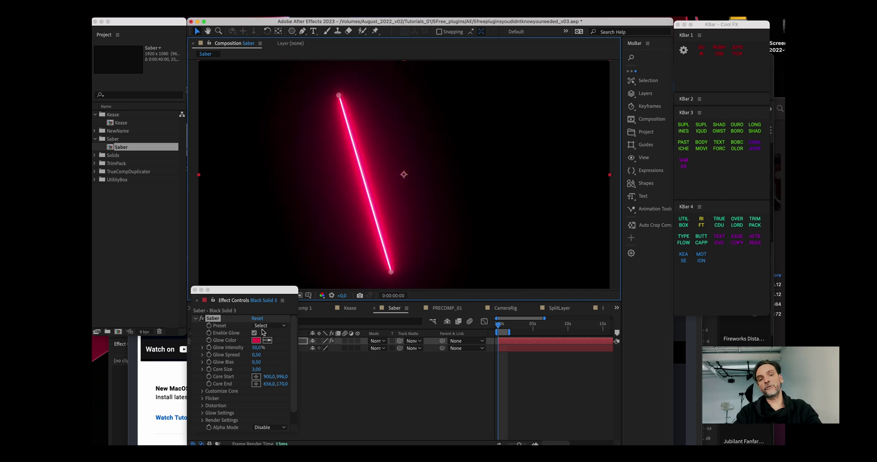
# Try several Saber presets, including Core, and settle on the Electric preset
pyautogui.click(270, 326)
pyautogui.click(276, 364)
pyautogui.click(270, 326)
pyautogui.click(271, 382)
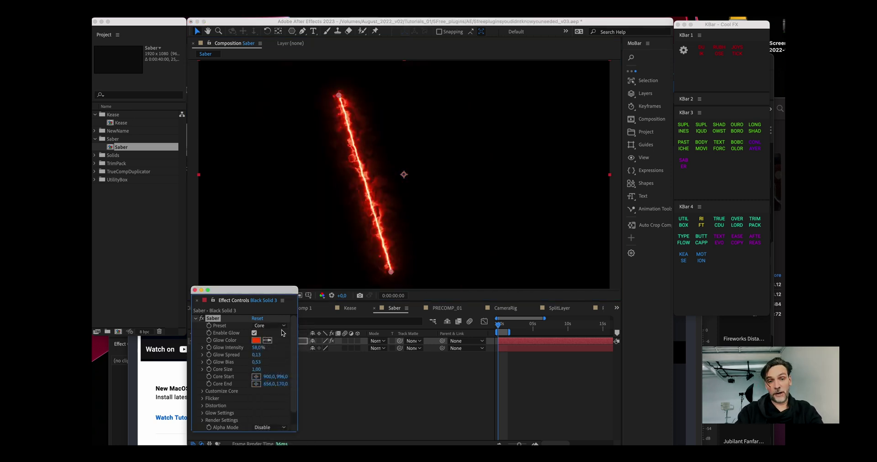
pyautogui.click(269, 325)
pyautogui.click(277, 430)
pyautogui.click(279, 326)
pyautogui.click(276, 392)
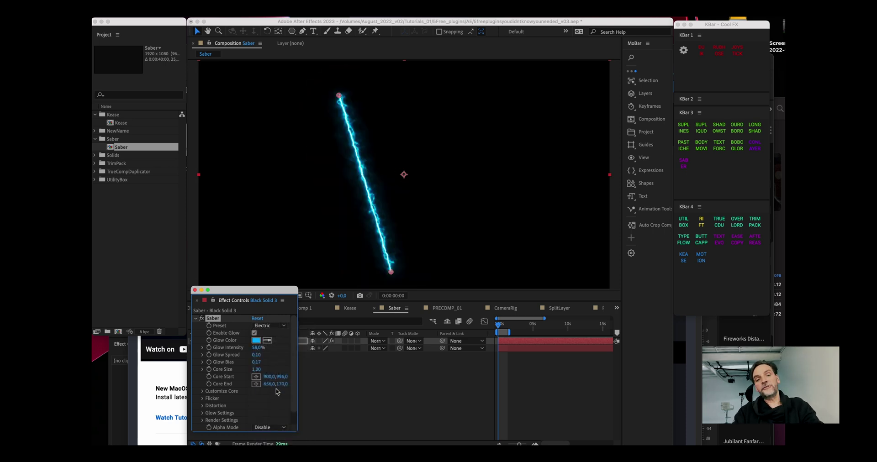
# Move the Effect Controls window off the layer names, show the Saber text layer alone, and restore the black solid's visibility
pyautogui.moveTo(254, 291); pyautogui.dragTo(168, 327)
pyautogui.click(257, 350)
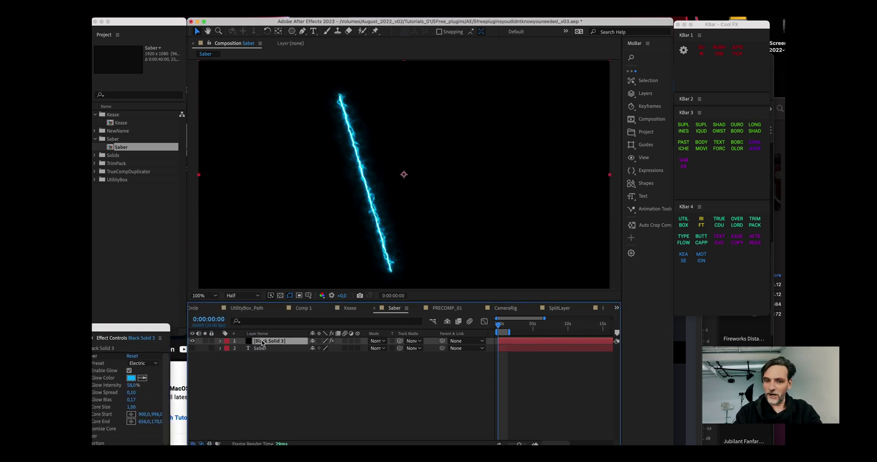
pyautogui.click(192, 341)
pyautogui.click(191, 349)
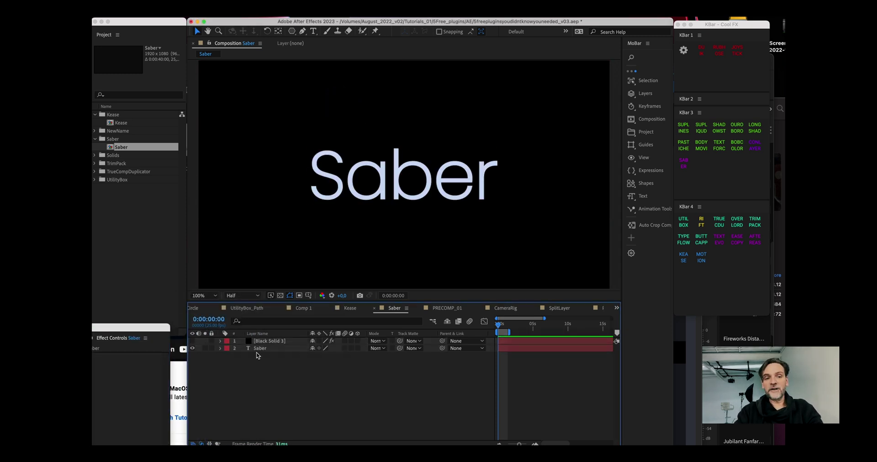
pyautogui.click(334, 354)
pyautogui.click(282, 348)
pyautogui.click(192, 348)
pyautogui.click(192, 341)
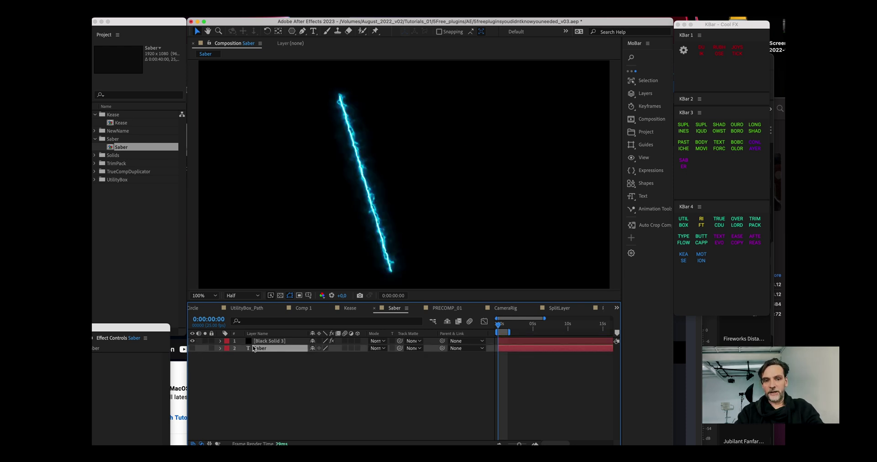
# Reselect the black solid and move the Effect Controls window back so all its Saber settings are in view
pyautogui.click(260, 343)
pyautogui.click(150, 326)
pyautogui.moveTo(149, 326); pyautogui.dragTo(241, 231)
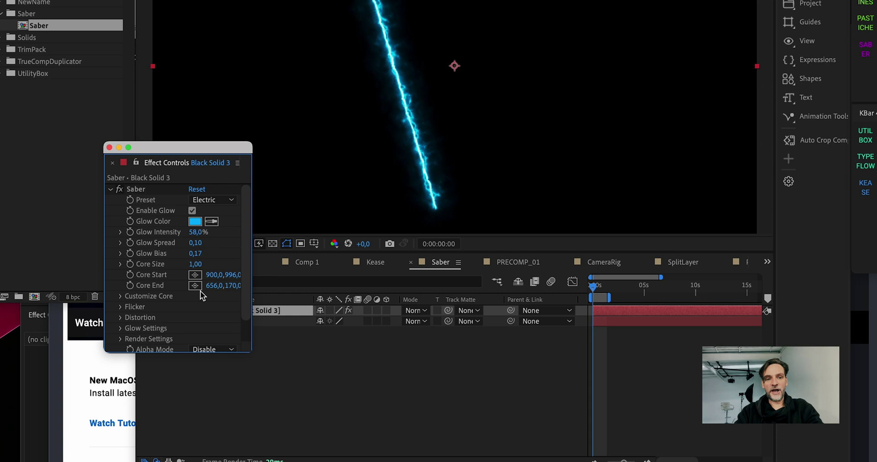
# Under Customize Core, set Saber's Core Type to Text Layer and choose layer 2, the Saber text, as the source
pyautogui.click(121, 297)
pyautogui.scroll(-4, 241, 267)
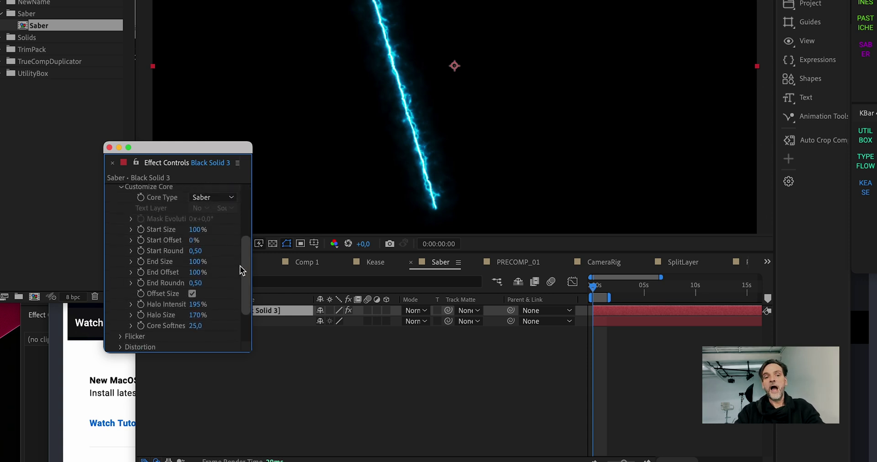
pyautogui.click(217, 227)
pyautogui.click(226, 270)
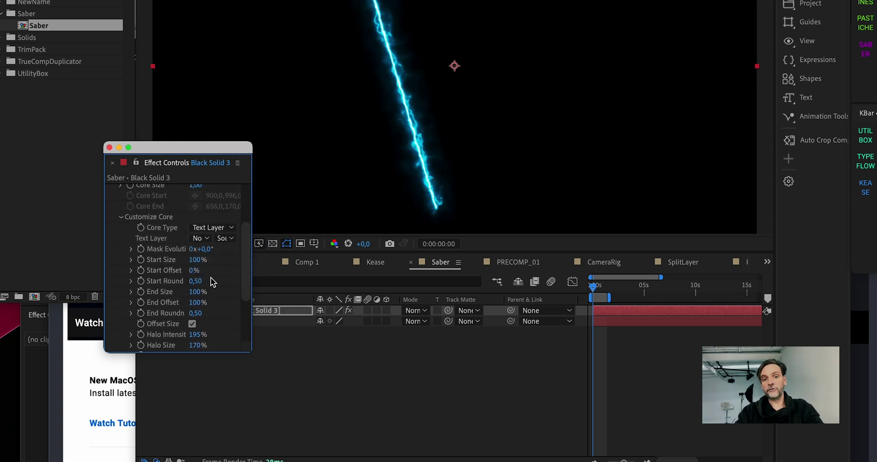
pyautogui.click(200, 238)
pyautogui.click(235, 286)
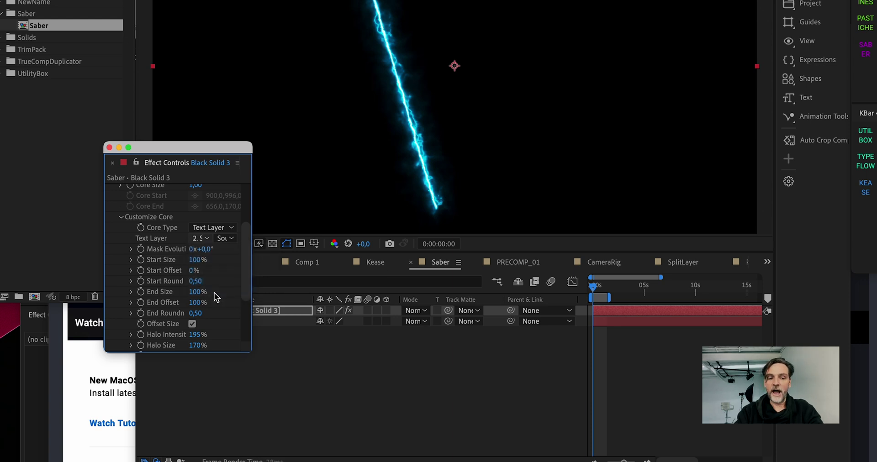